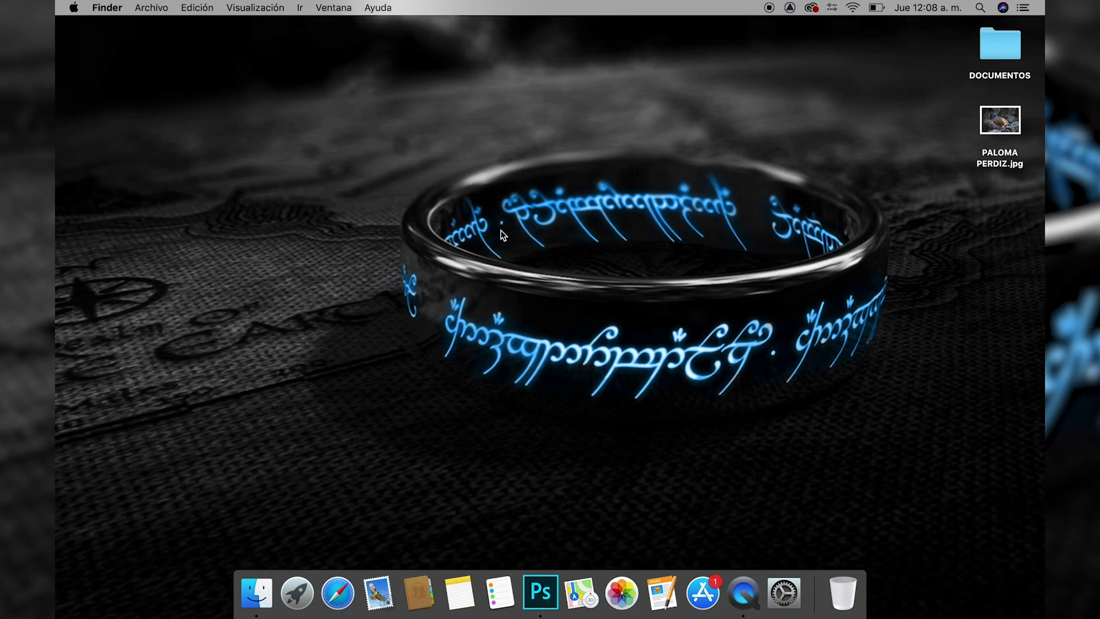
left_click_drag(999, 120, 547, 590)
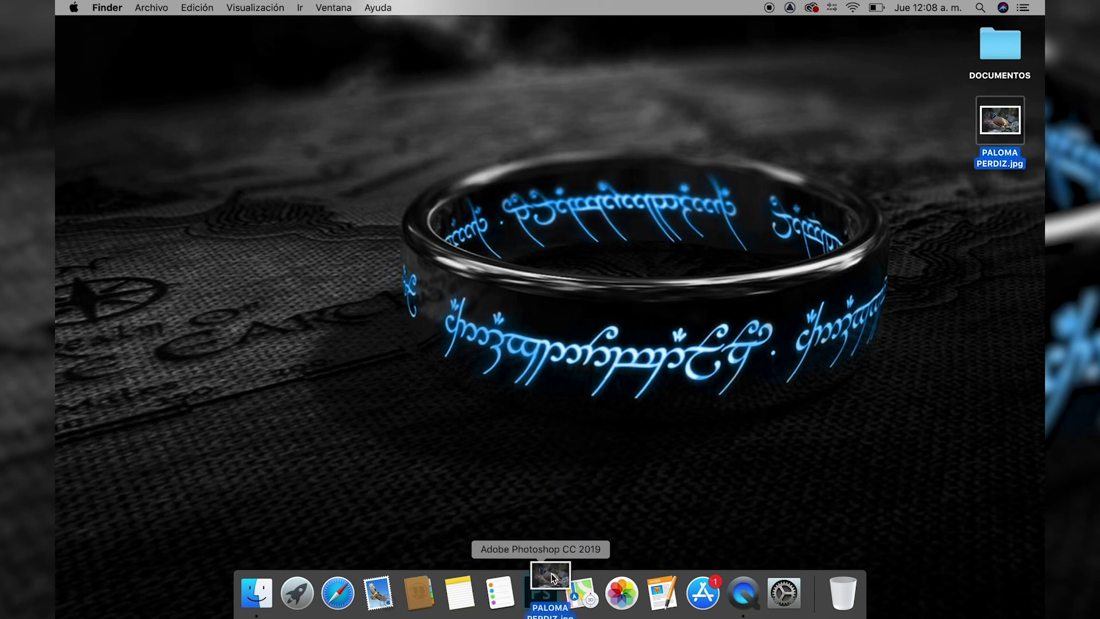
Accept the colour profile, then create a 1920×1080 px document with a black (Negro) background
left_click(678, 359)
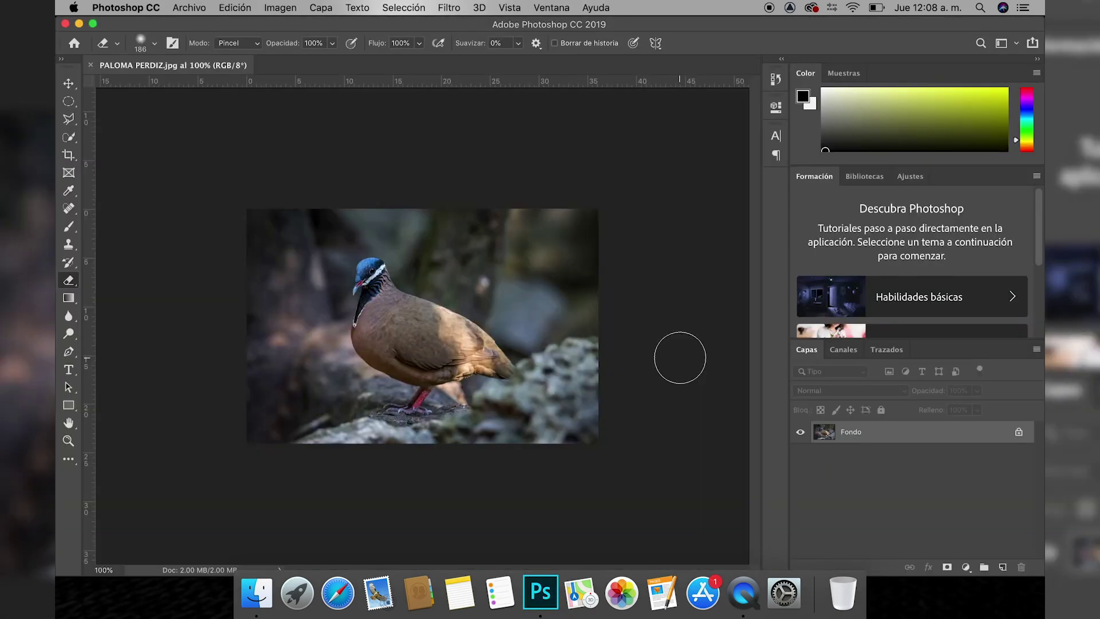
key("v")
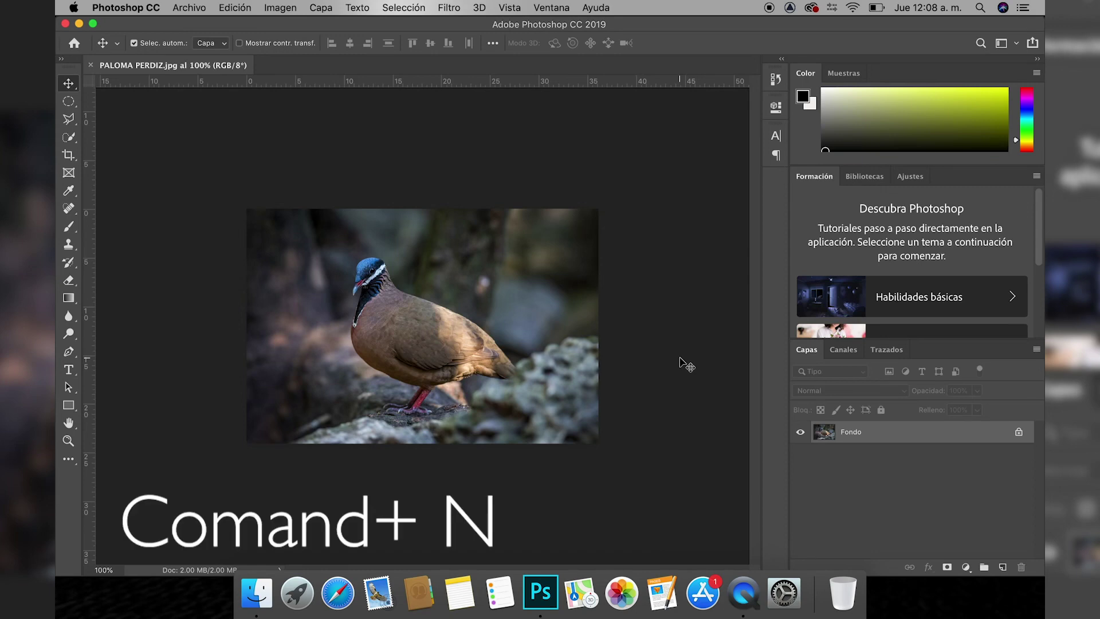
key("super+n")
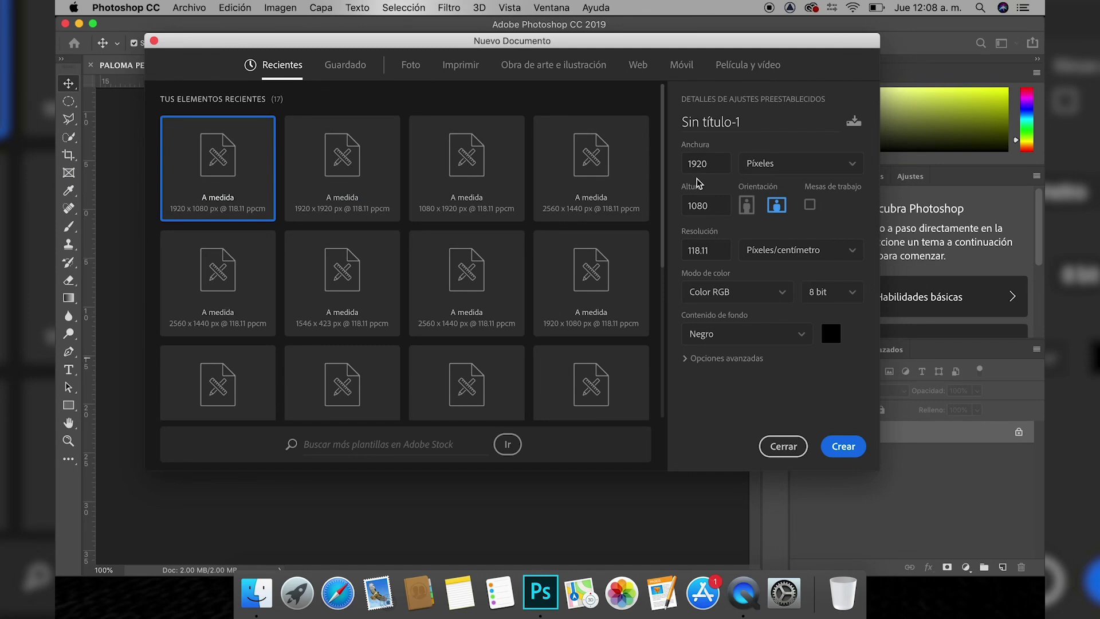
left_click(849, 447)
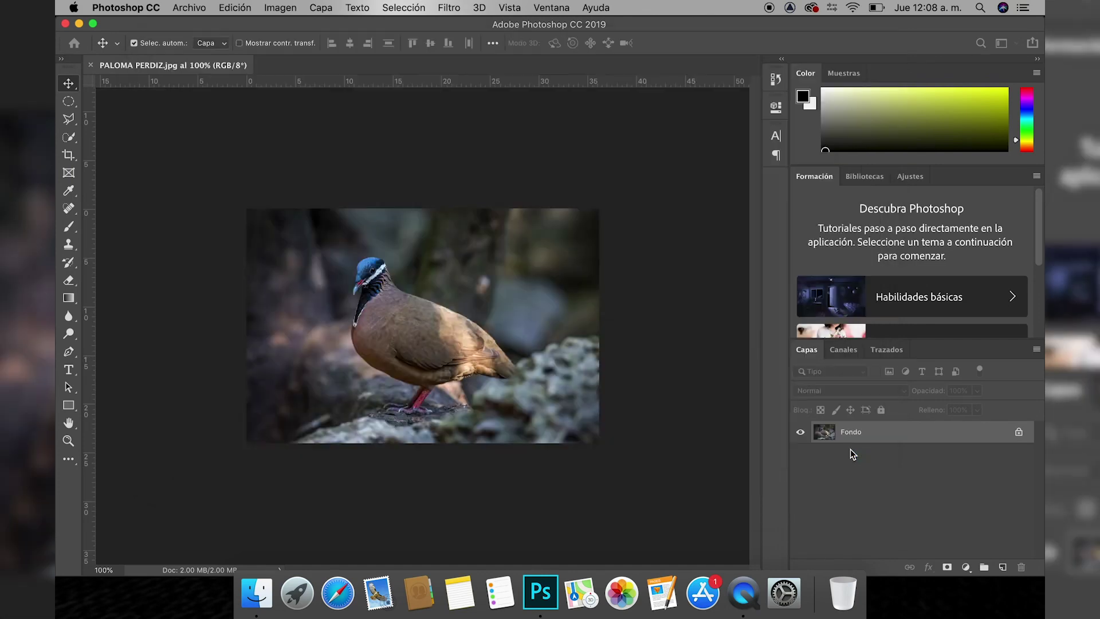
In the PALOMA PERDIZ photo, select the dove with an 11 px Quick Selection brush
left_click(196, 65)
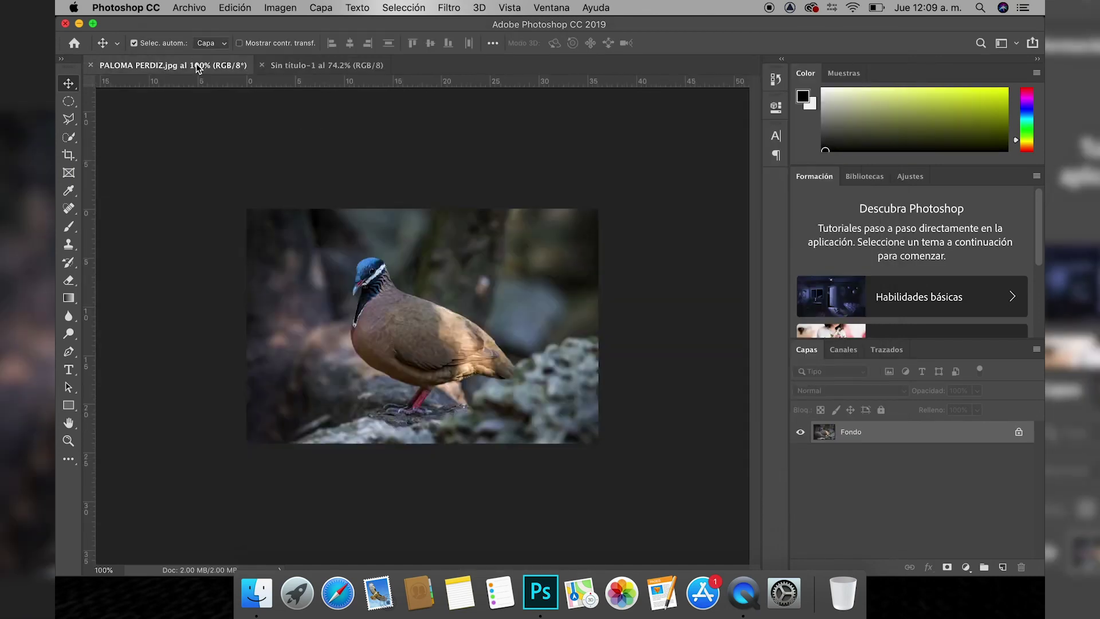
scroll(453, 325, "up", 2)
scroll(453, 325, "up", 4)
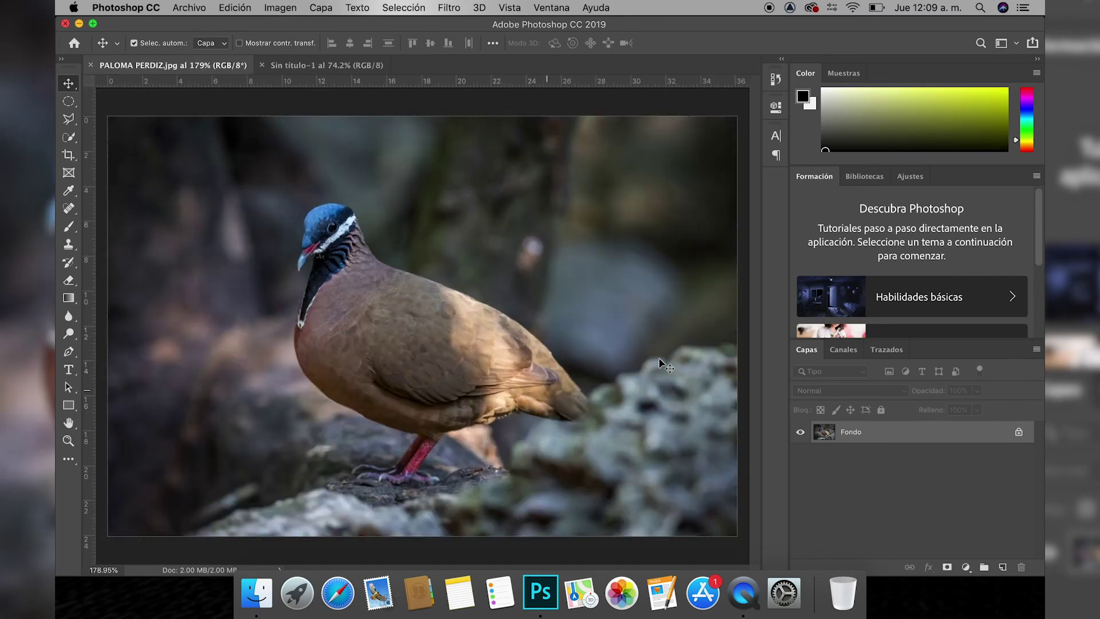
left_click(71, 141)
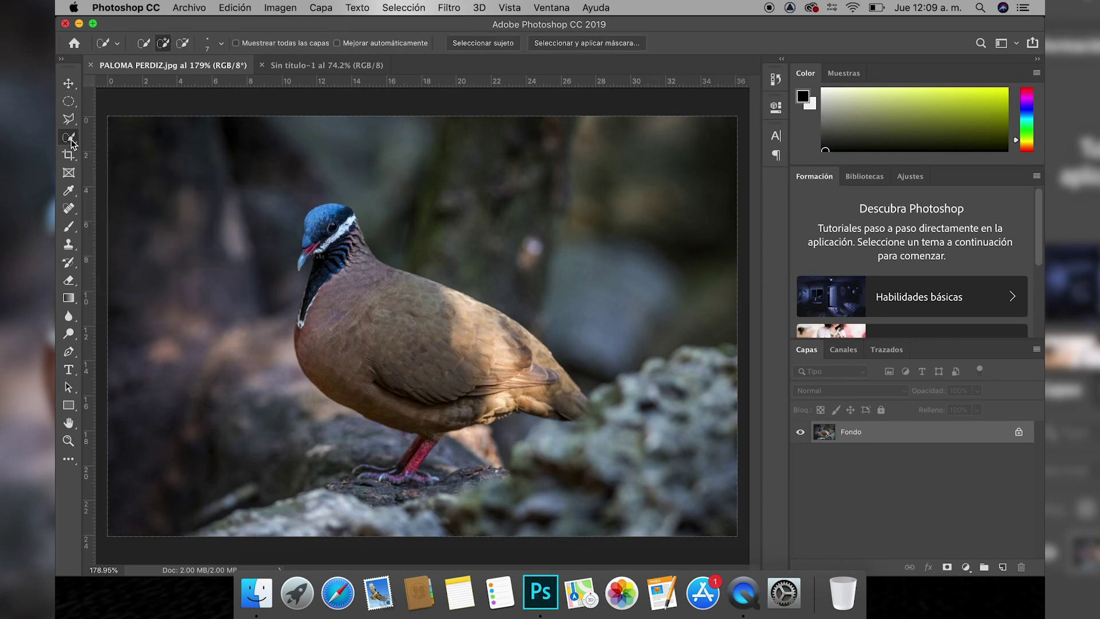
left_click(221, 43)
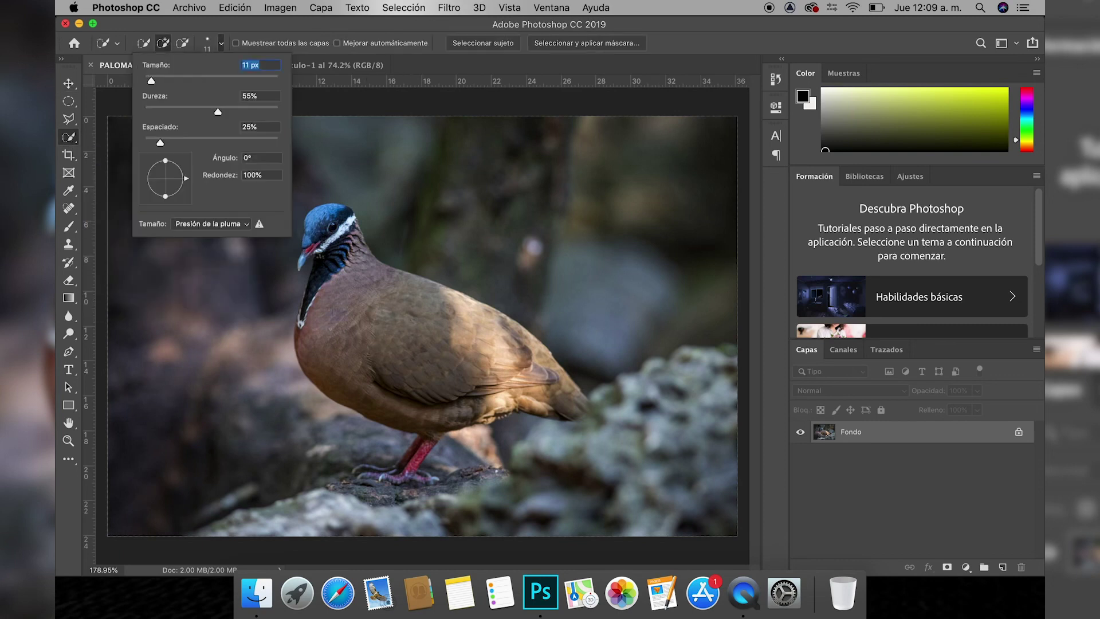
mouse_move(413, 332)
left_mouse_down()
mouse_move(307, 309)
mouse_move(344, 347)
left_mouse_up()
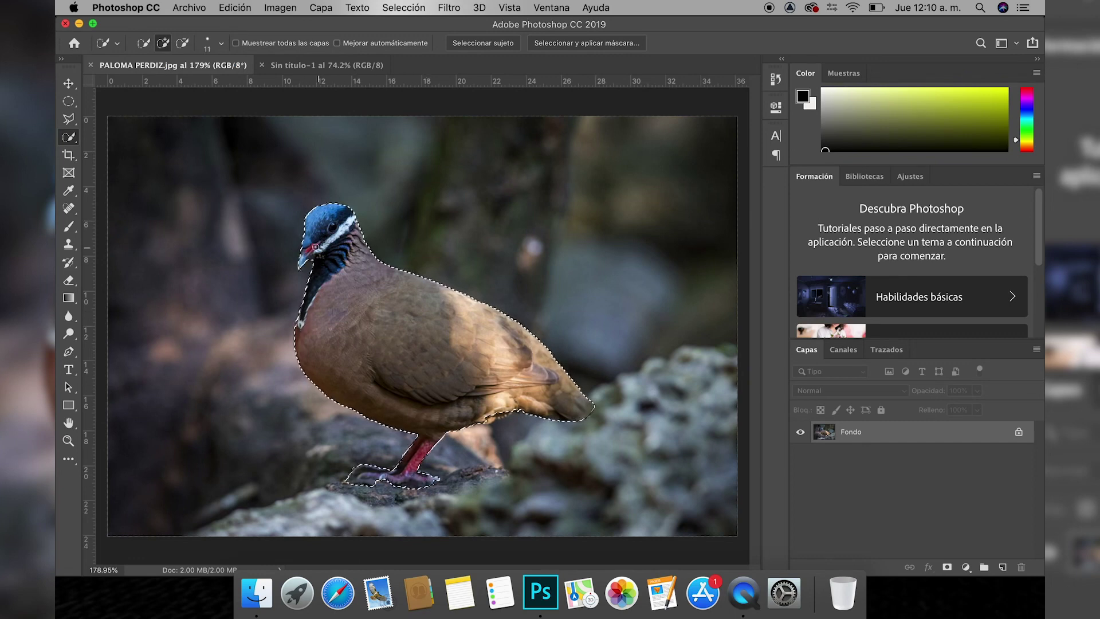
scroll(296, 278, "up", 5)
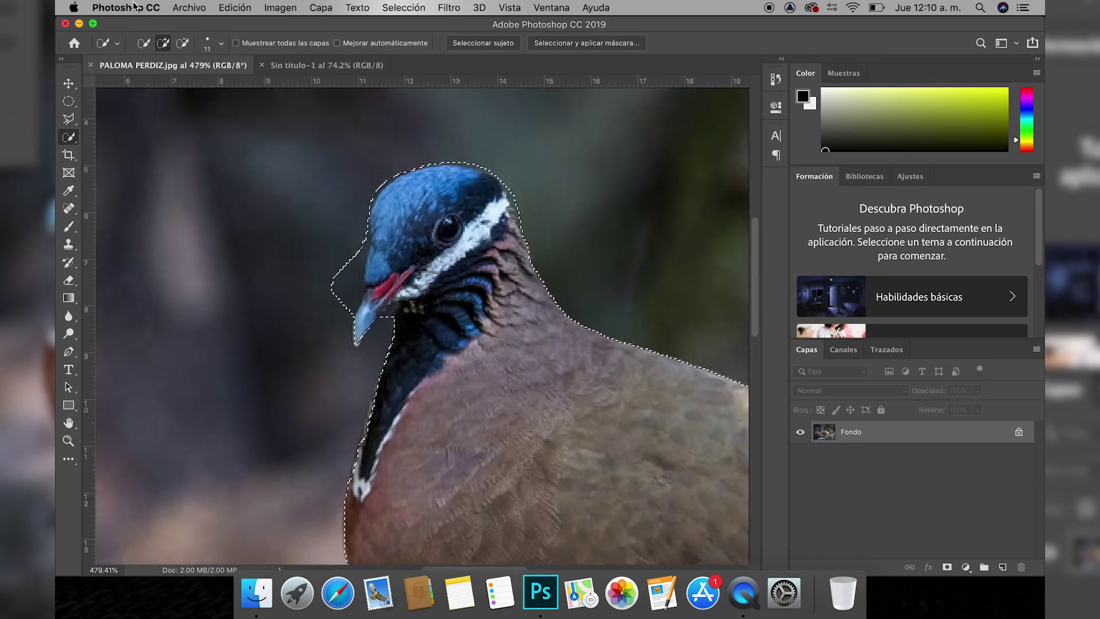
Refine the dove selection with a 7 px brush and copy it onto layer Capa 1
left_click(222, 43)
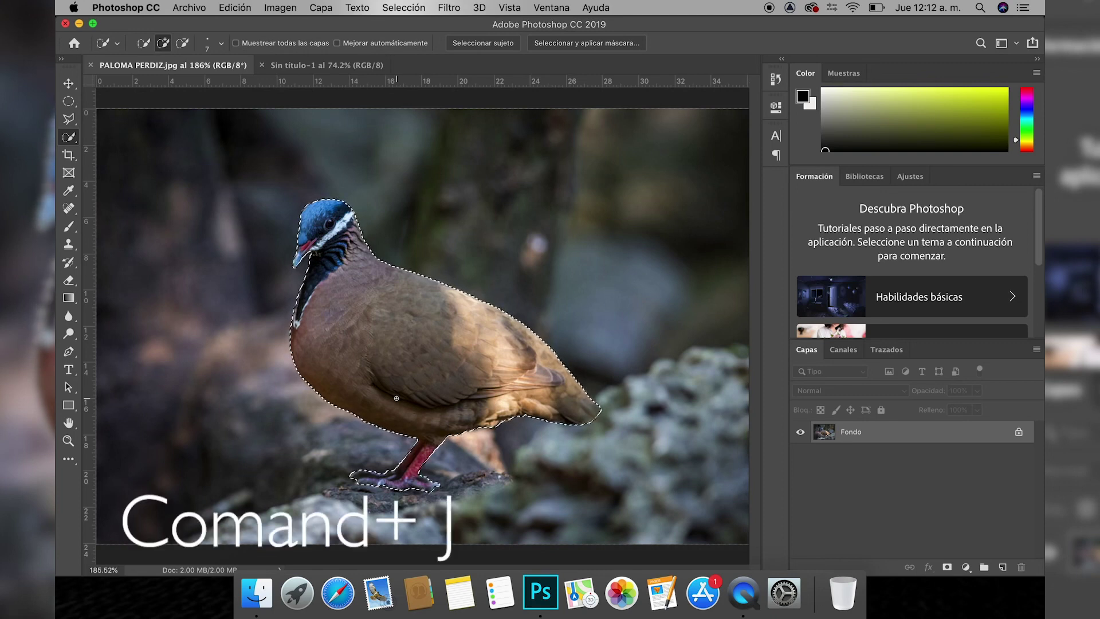
key("super+j")
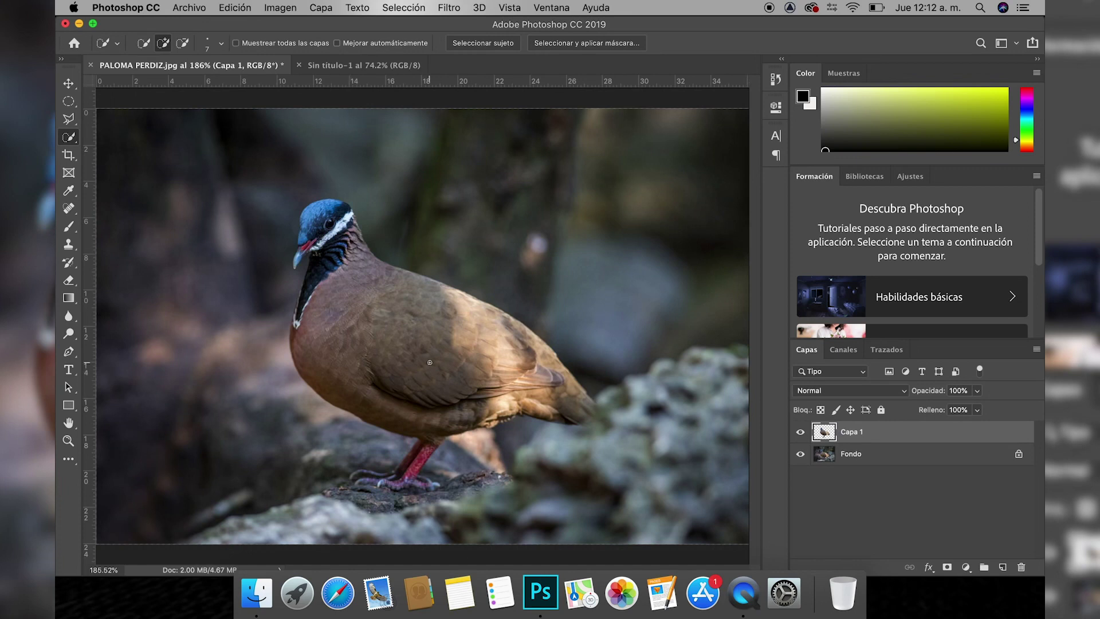
left_click(800, 454)
left_click(804, 455)
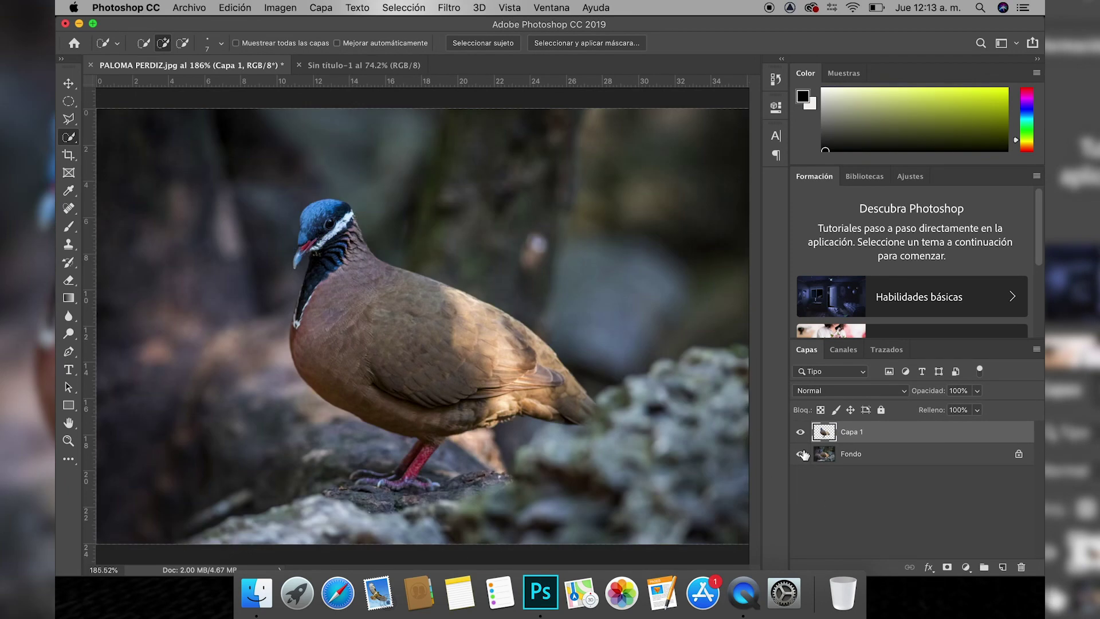
left_click(804, 455)
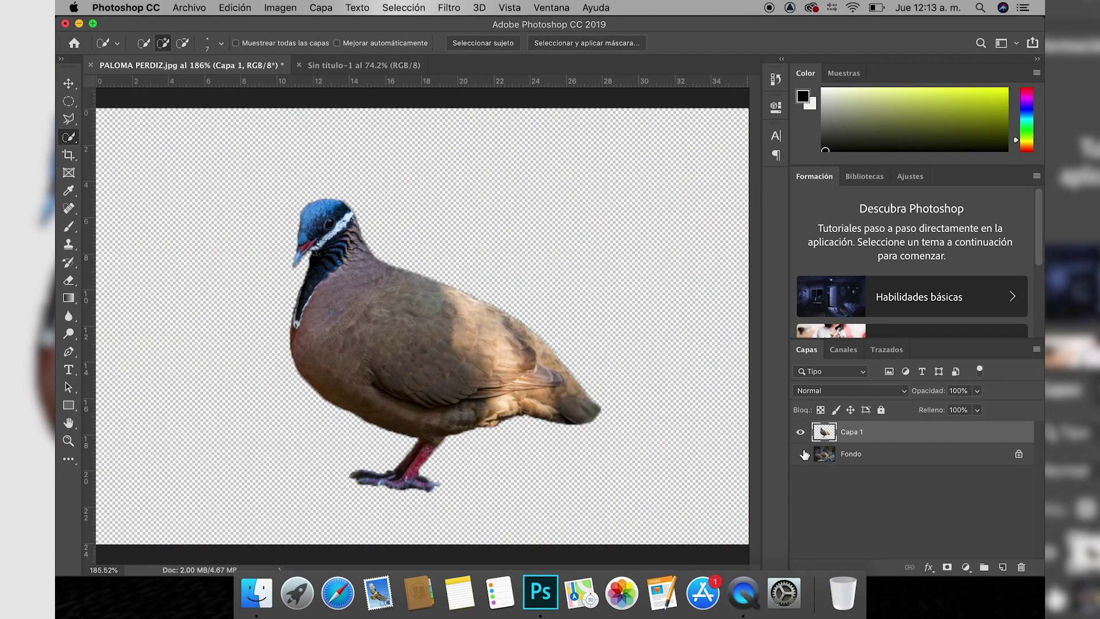
left_click(804, 455)
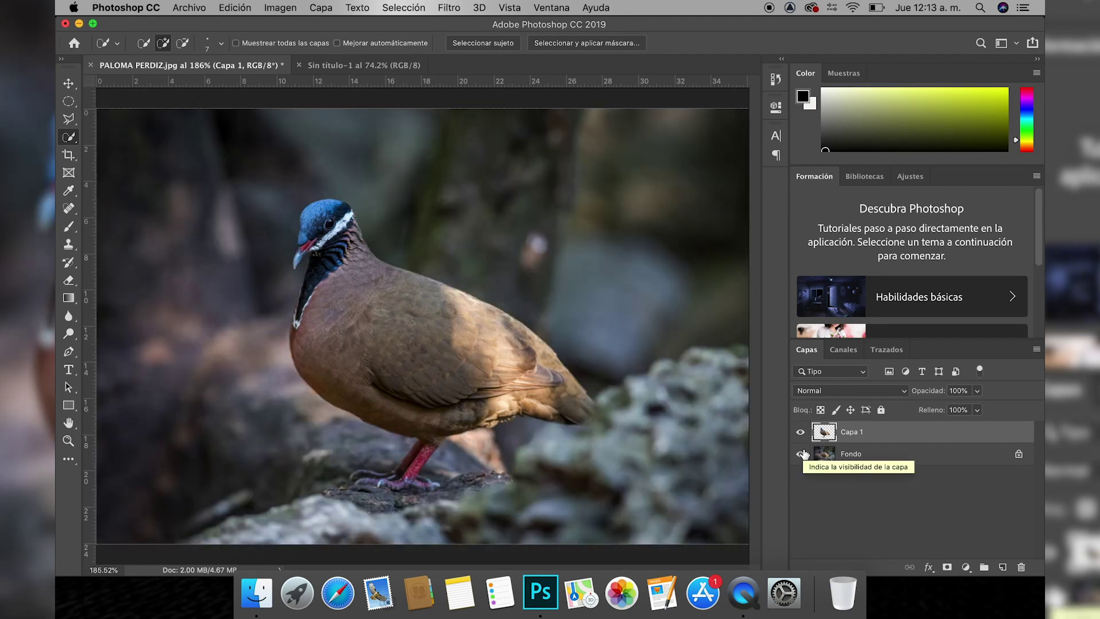
Drag the dove layer into Sin título-1 and drop it on the black canvas, converting colours
key("v")
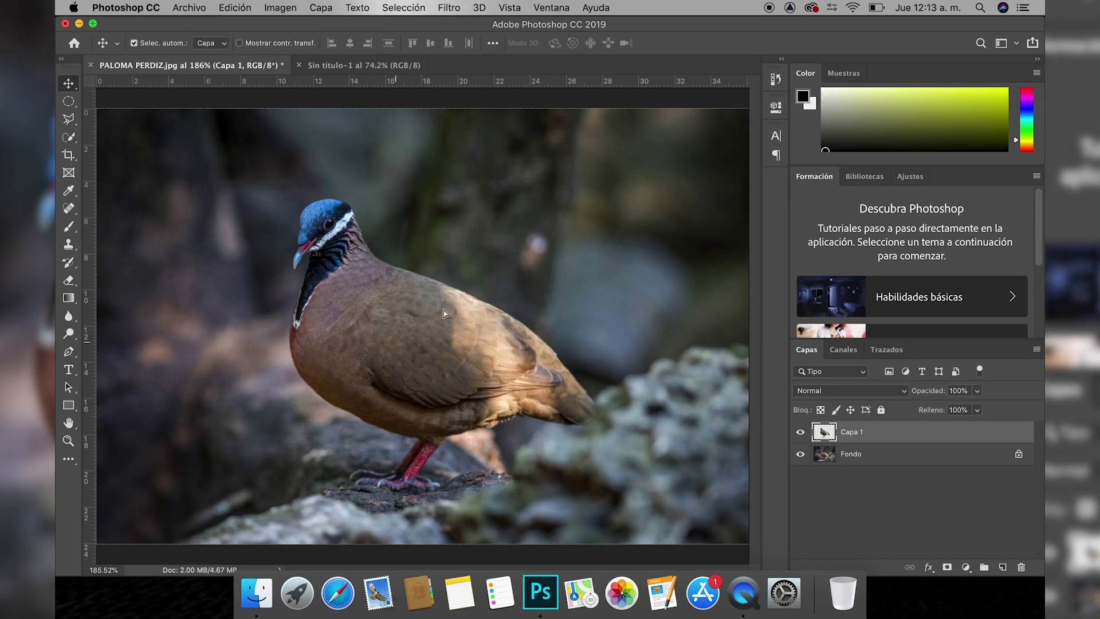
left_click_drag(372, 304, 209, 67)
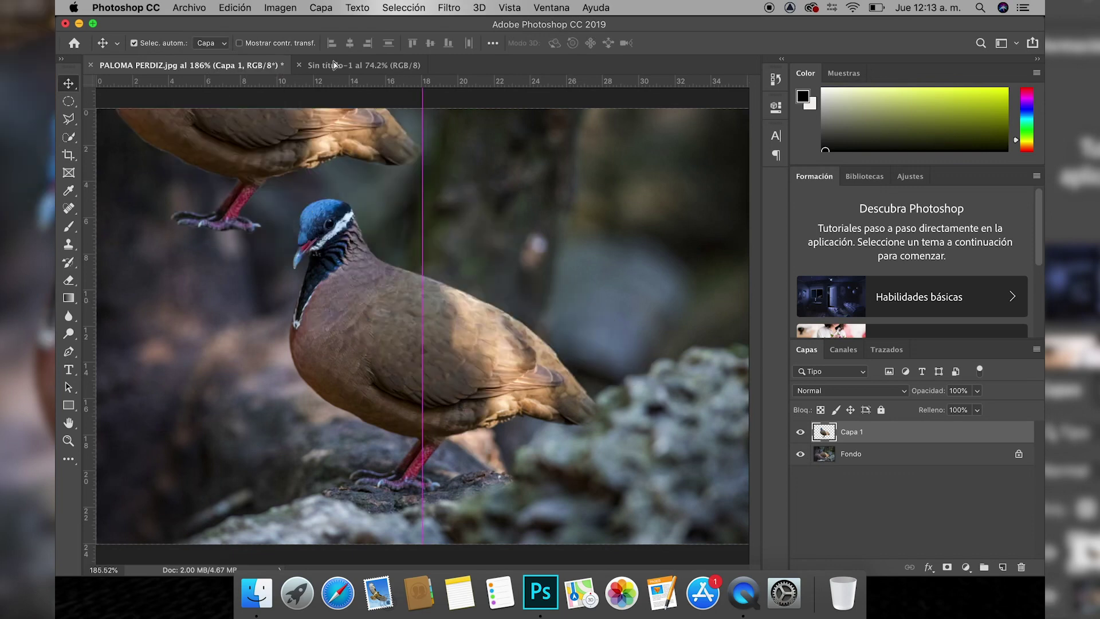
left_click_drag(335, 65, 335, 65)
left_click_drag(387, 301, 388, 301)
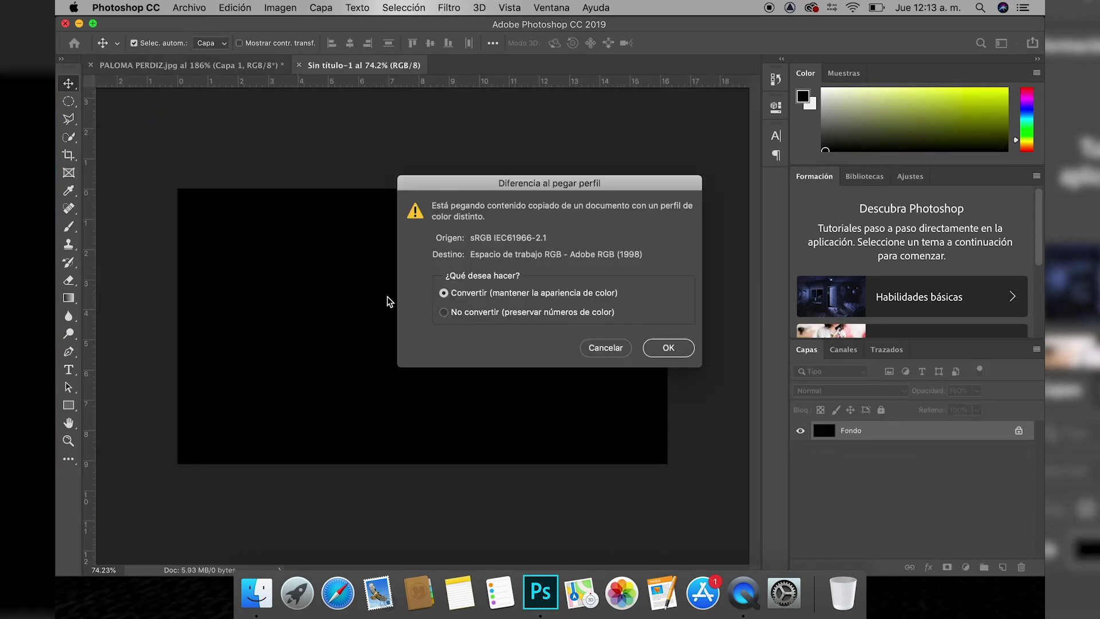
left_click(682, 349)
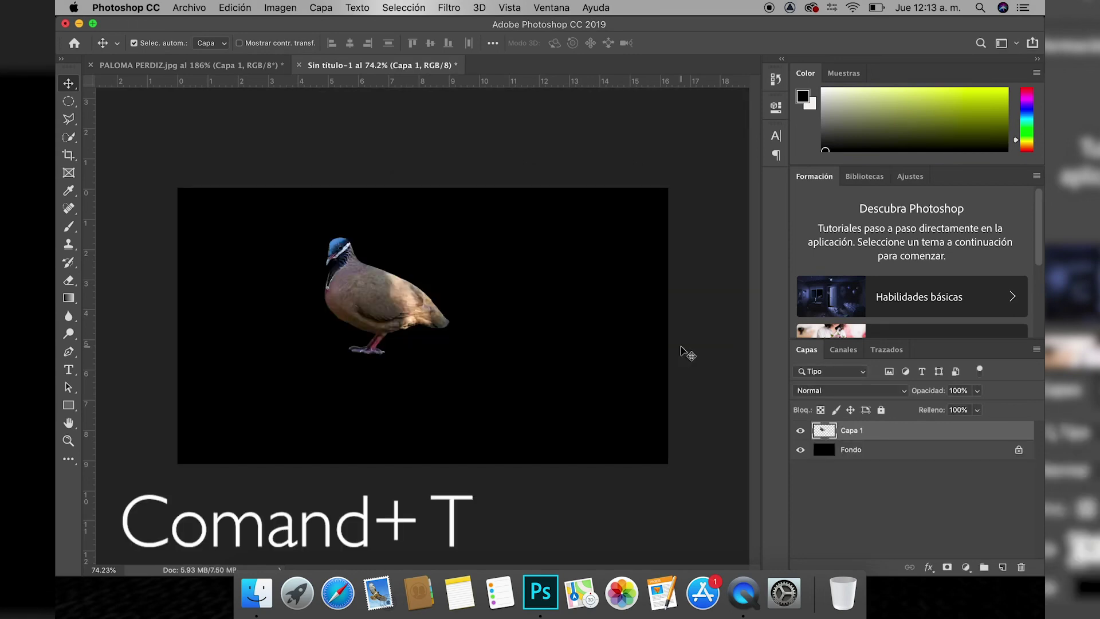
Free-transform the dove to about 165% and shift it right on the black canvas
key("super+t")
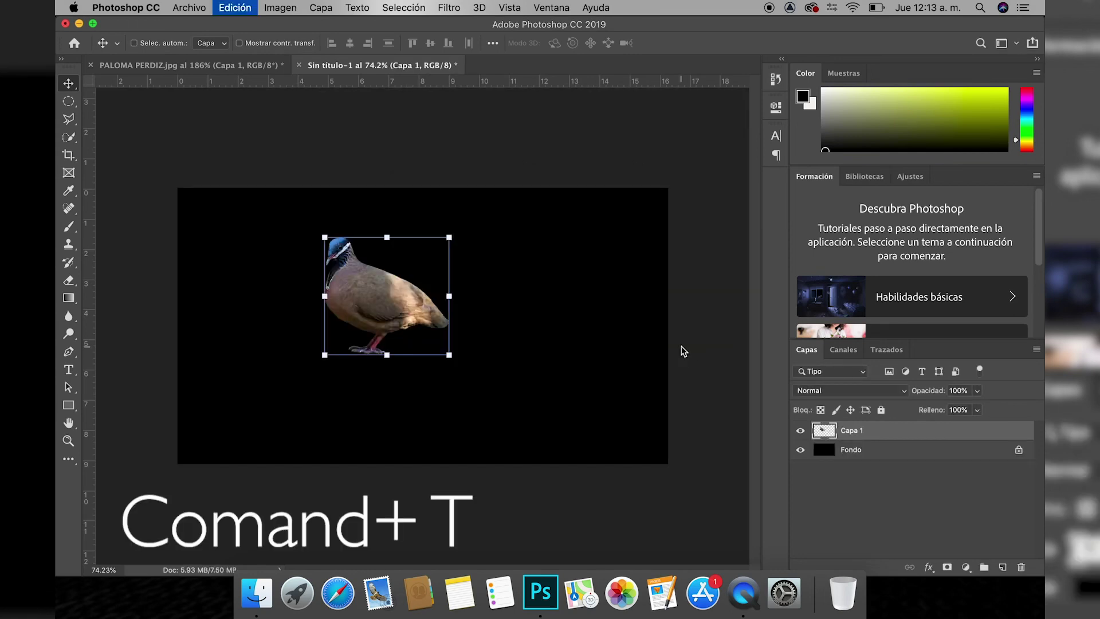
mouse_move(321, 238)
left_mouse_down()
mouse_move(263, 177)
mouse_move(431, 298)
mouse_move(507, 282)
left_mouse_up()
mouse_move(433, 208)
left_mouse_down()
mouse_move(415, 201)
mouse_move(411, 231)
mouse_move(427, 201)
left_mouse_up()
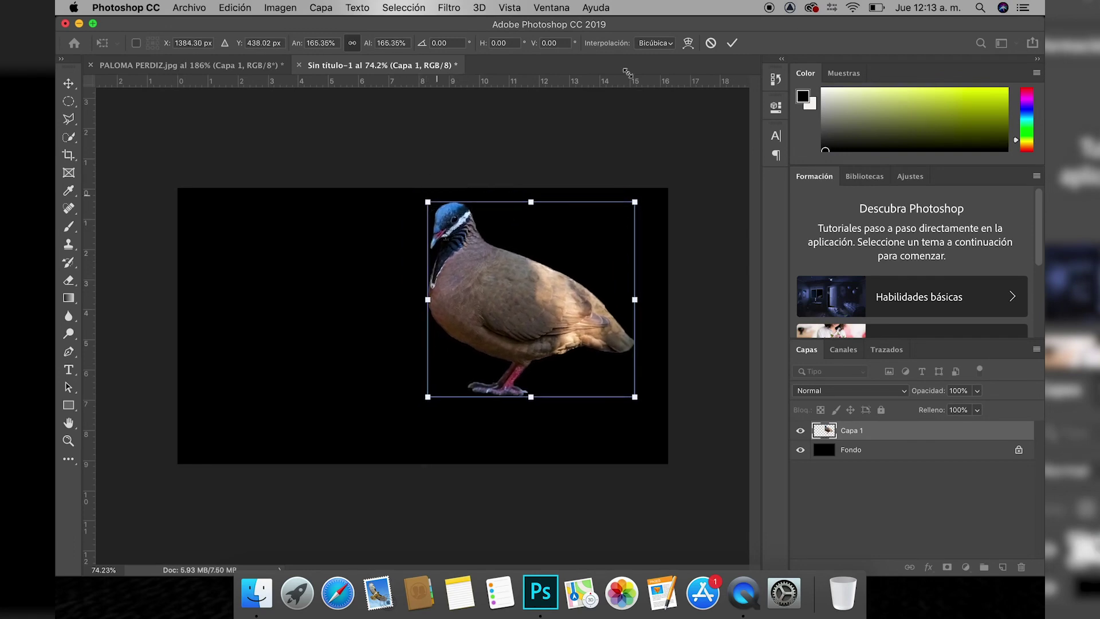
key("Return")
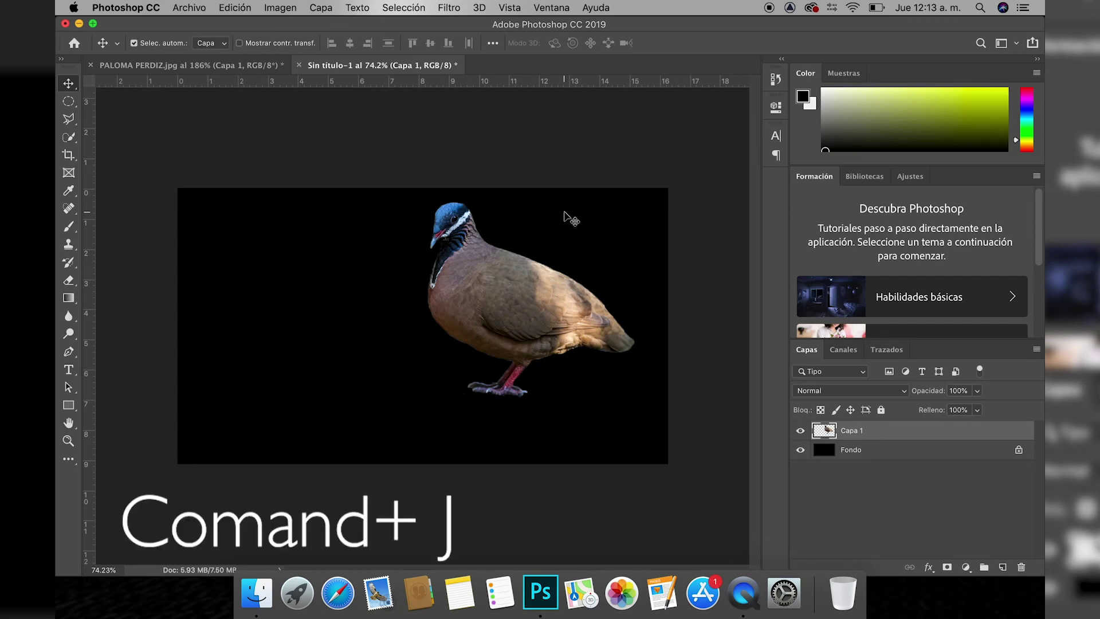
Duplicate Capa 1 and flip the copy with Edición > Transformar > Voltear horizontal
key("super+j")
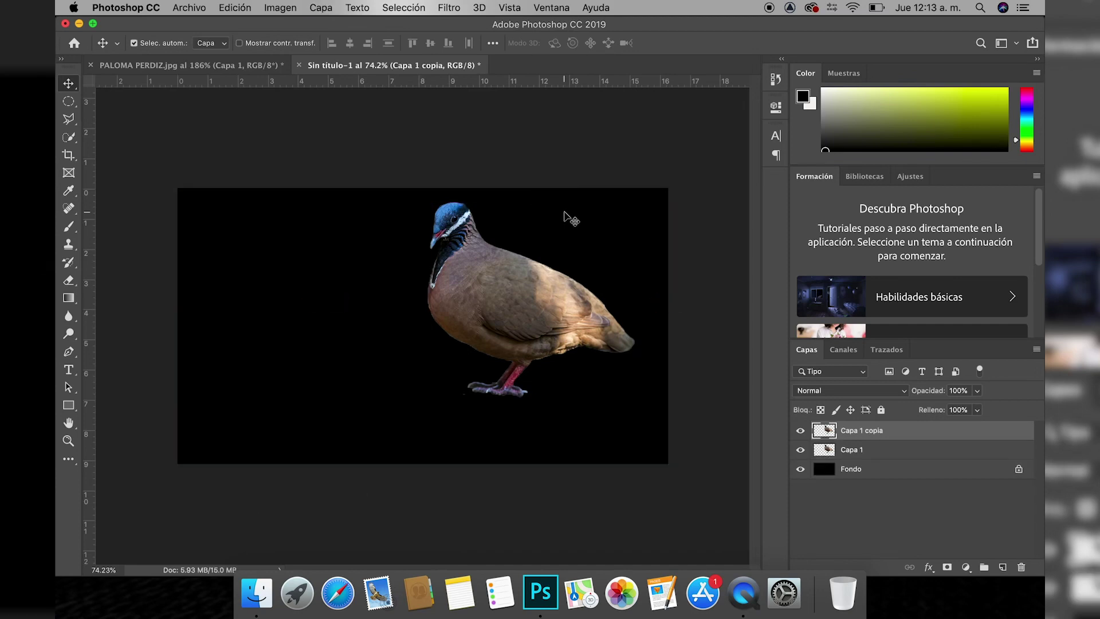
left_click(232, 8)
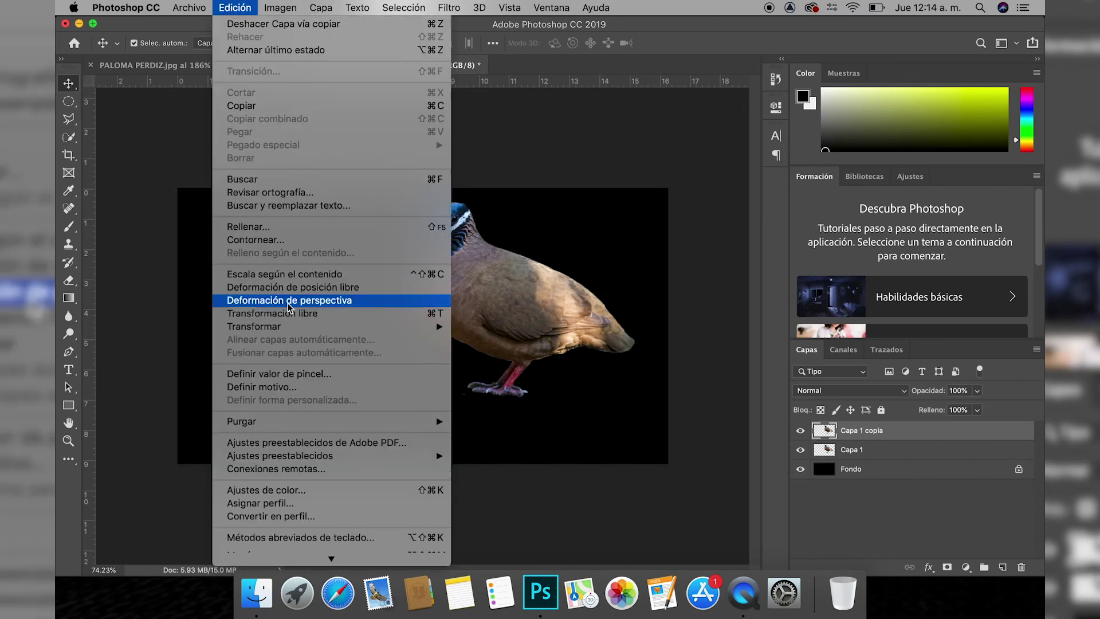
mouse_move(253, 326)
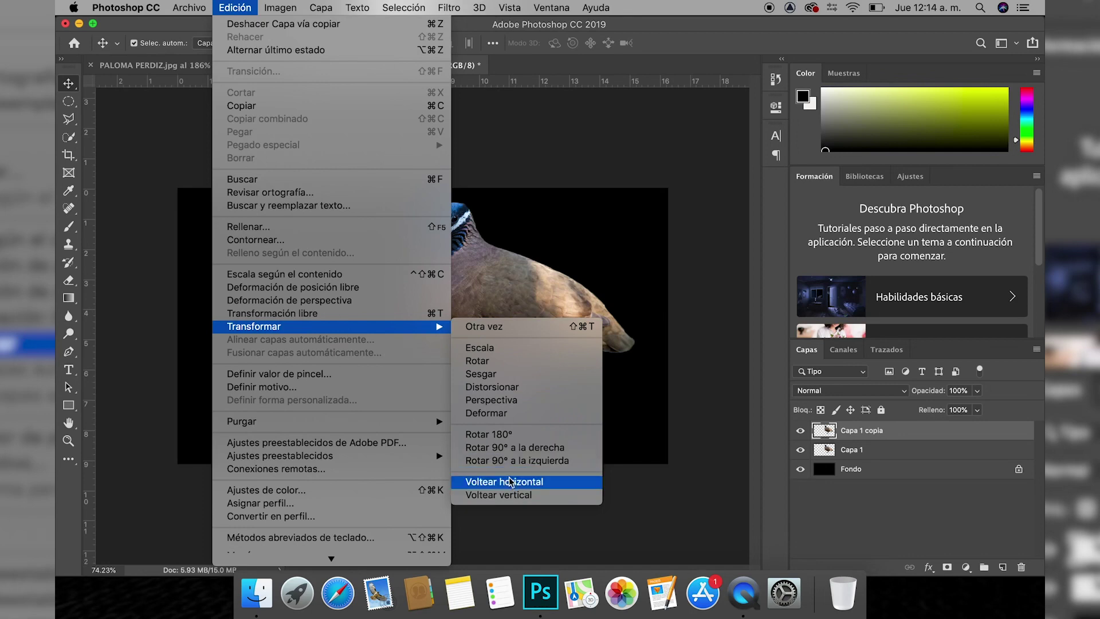
left_click(504, 483)
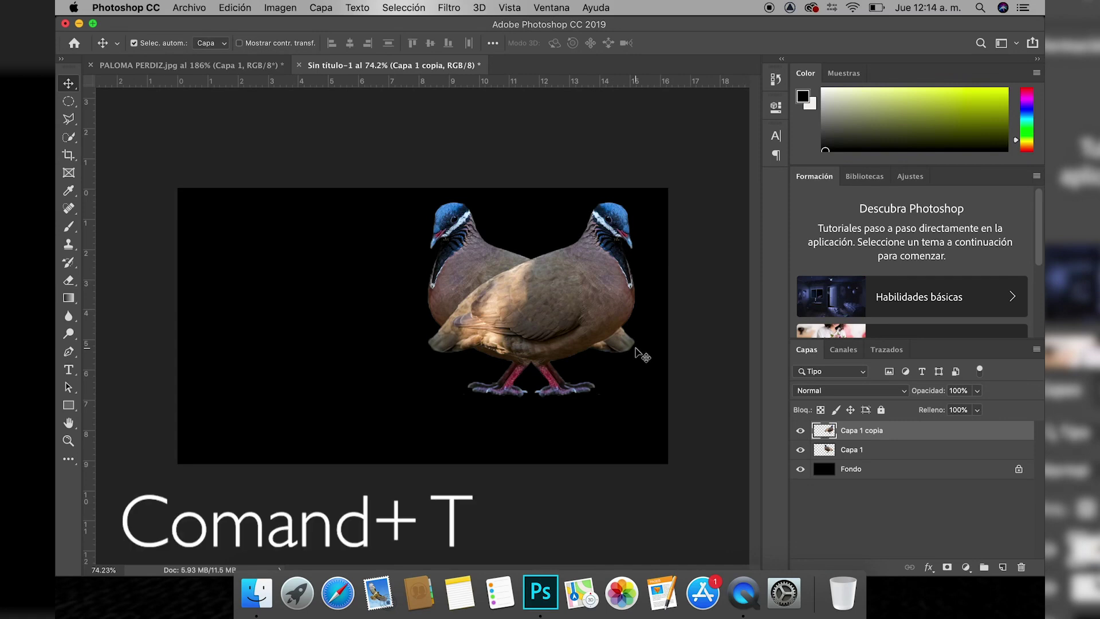
Rotate Capa 1 copia 180° and place it beneath the original dove's feet
key("super+t")
mouse_move(649, 188)
left_mouse_down()
mouse_move(413, 298)
mouse_move(439, 392)
left_mouse_up()
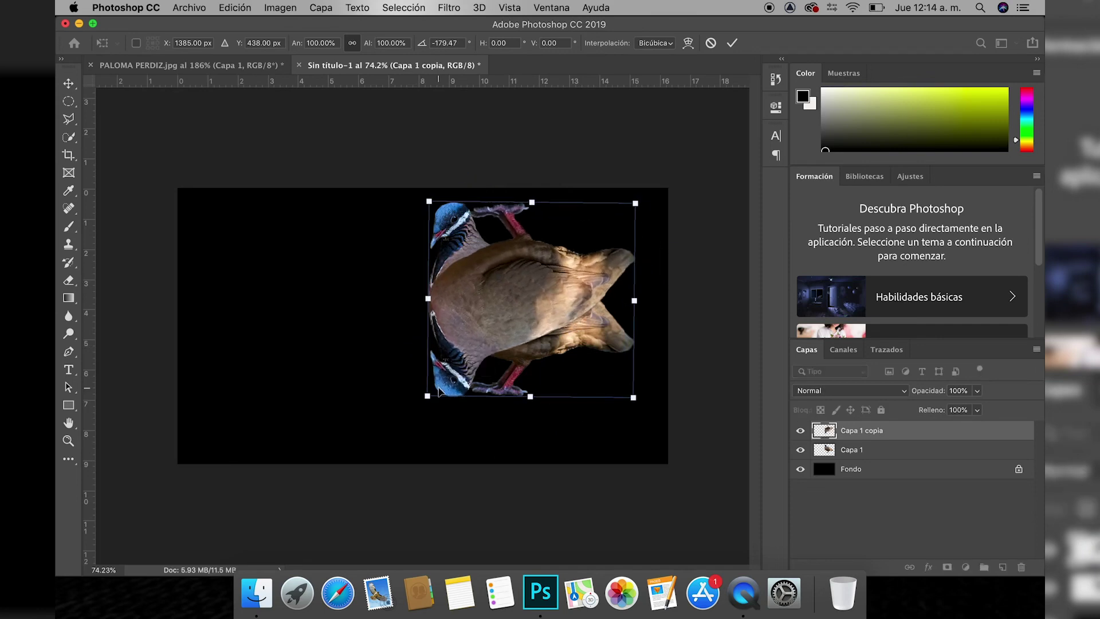
left_click_drag(531, 305, 535, 500)
left_click_drag(405, 363, 441, 355)
mouse_move(502, 478)
left_mouse_down()
mouse_move(489, 478)
mouse_move(502, 481)
left_mouse_up()
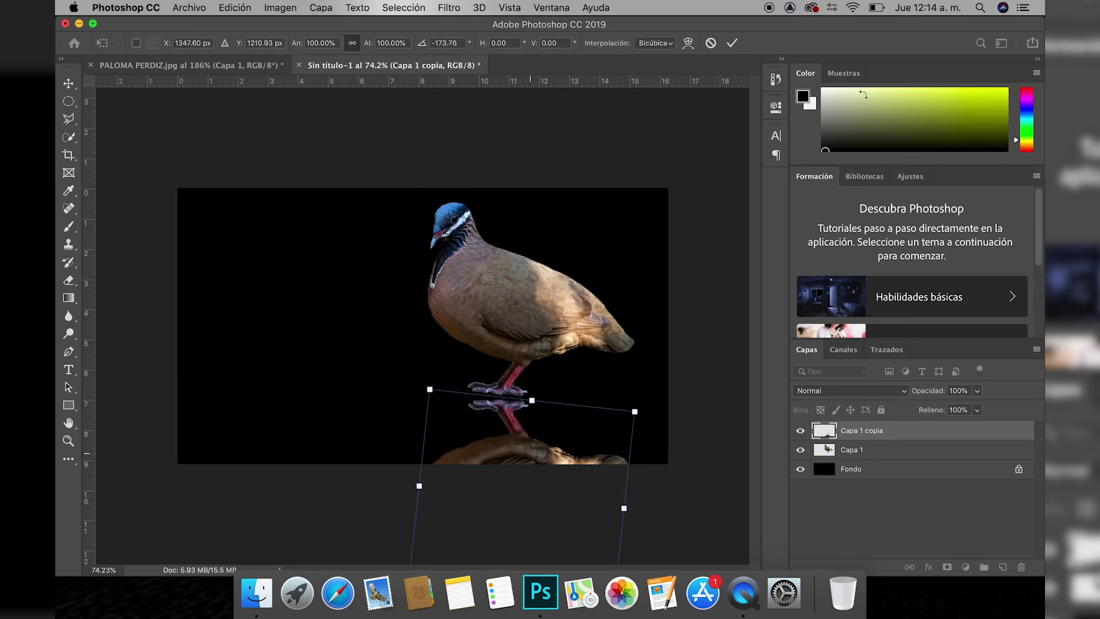
left_click(731, 44)
Tilt the reflection about 1.5 degrees and commit the transform
key("super+t")
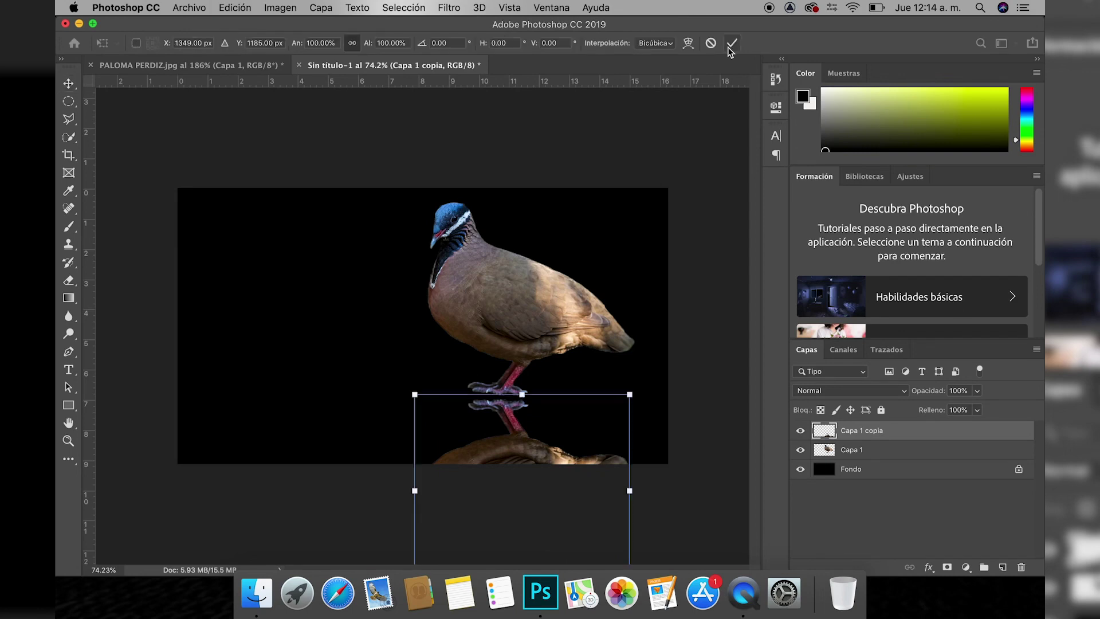
left_click_drag(402, 380, 401, 376)
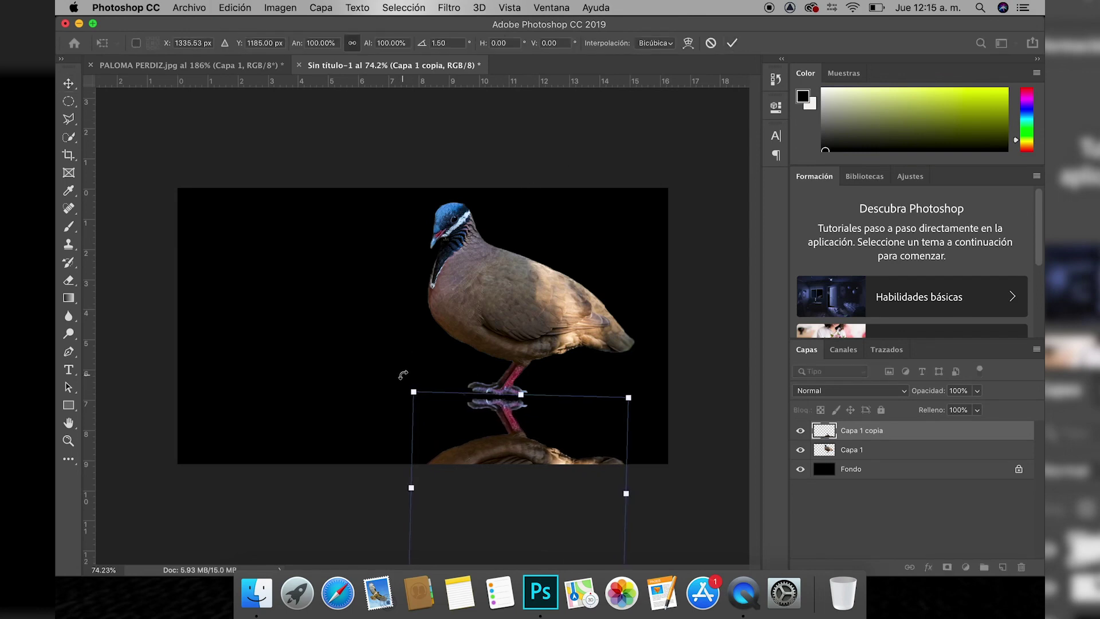
left_click(731, 43)
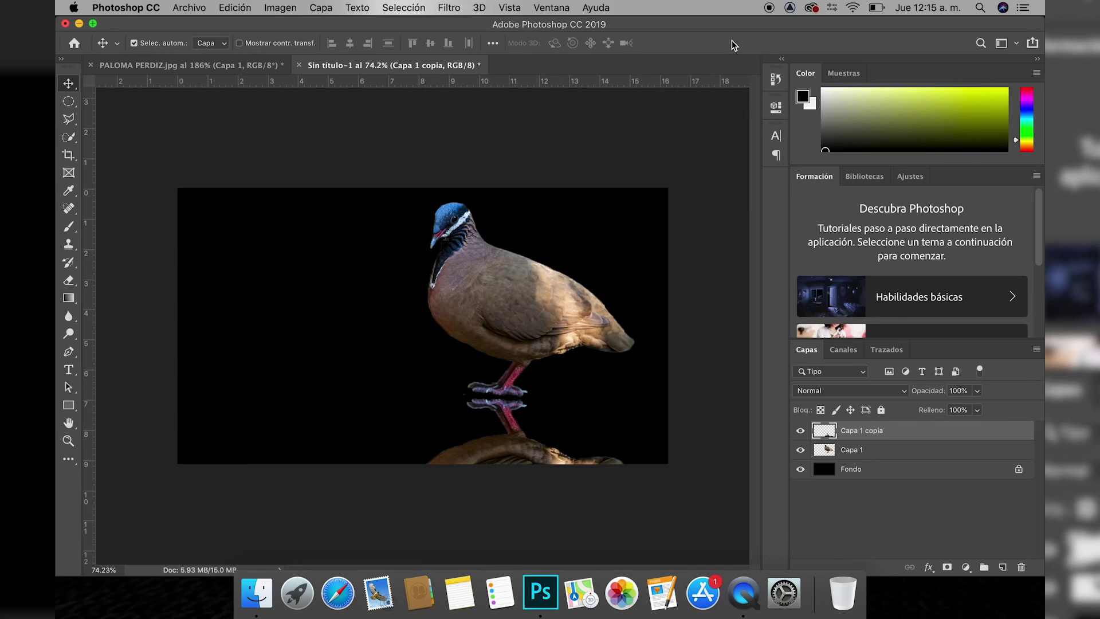
Add a layer mask to Capa 1 copia from the Layers panel's Add Layer Mask button
scroll(615, 355, "down", 3)
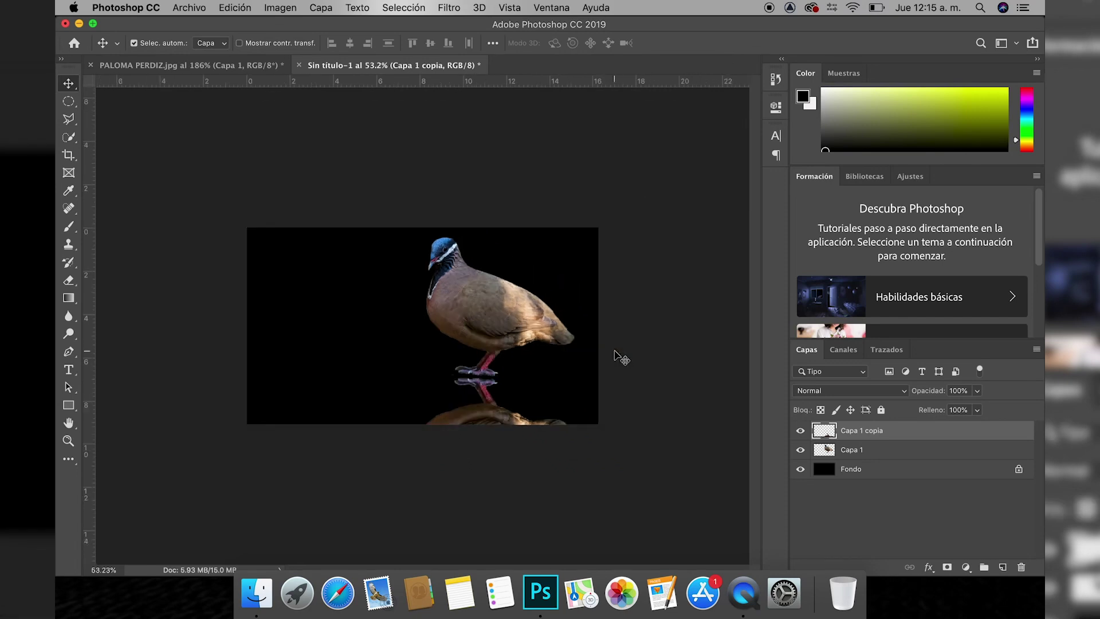
scroll(616, 356, "up", 1)
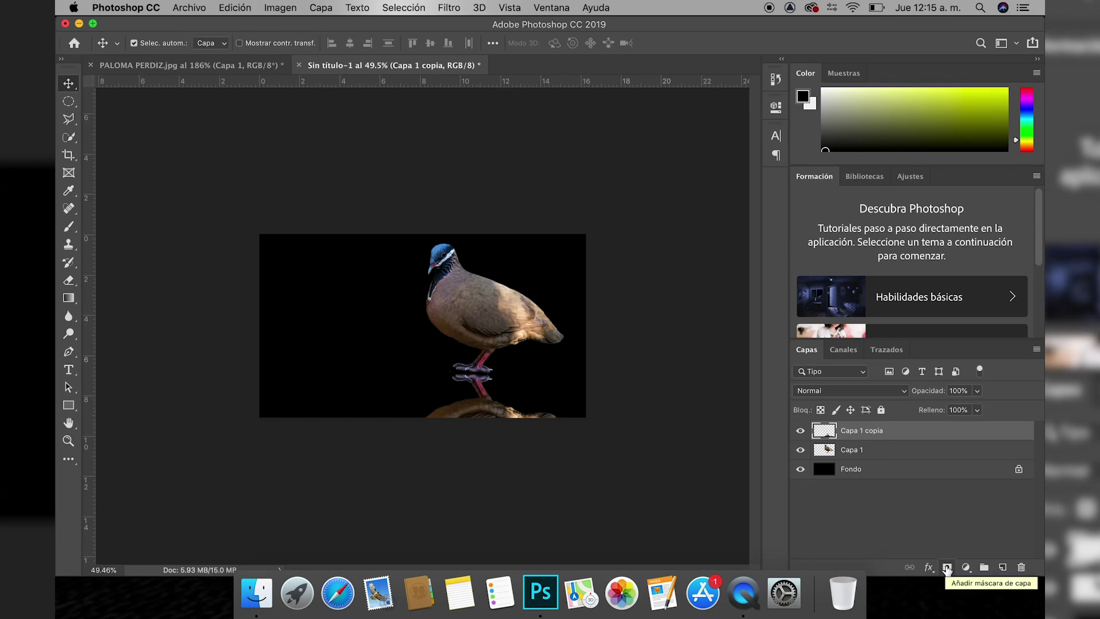
left_click(947, 568)
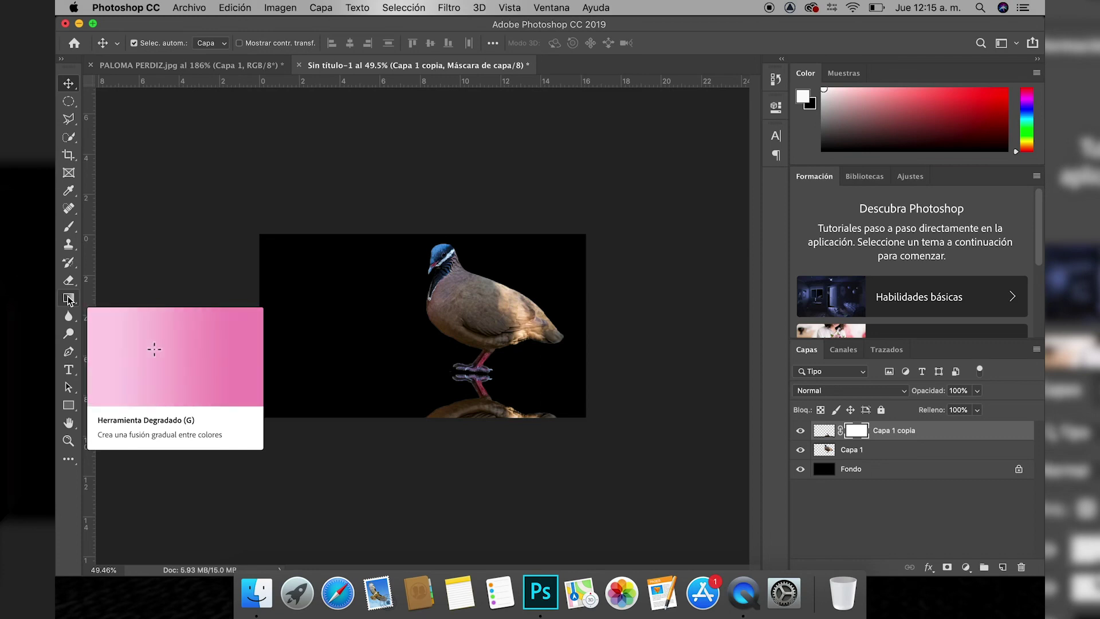
Draw Gradient-tool gradients on the mask from below the canvas up to the dove
left_click(68, 299)
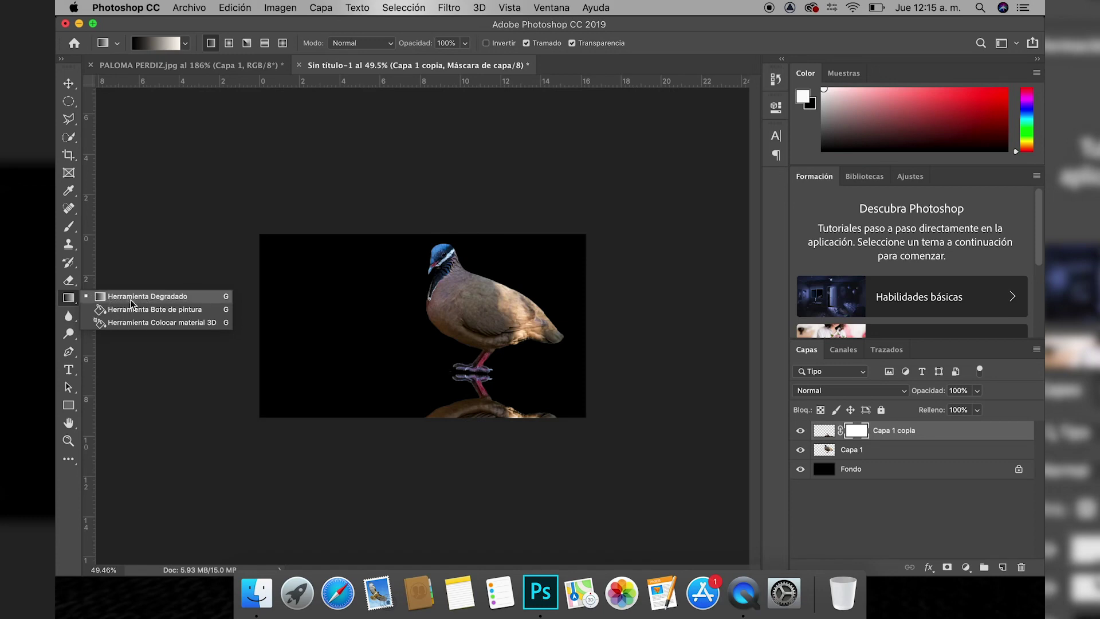
left_click(68, 303)
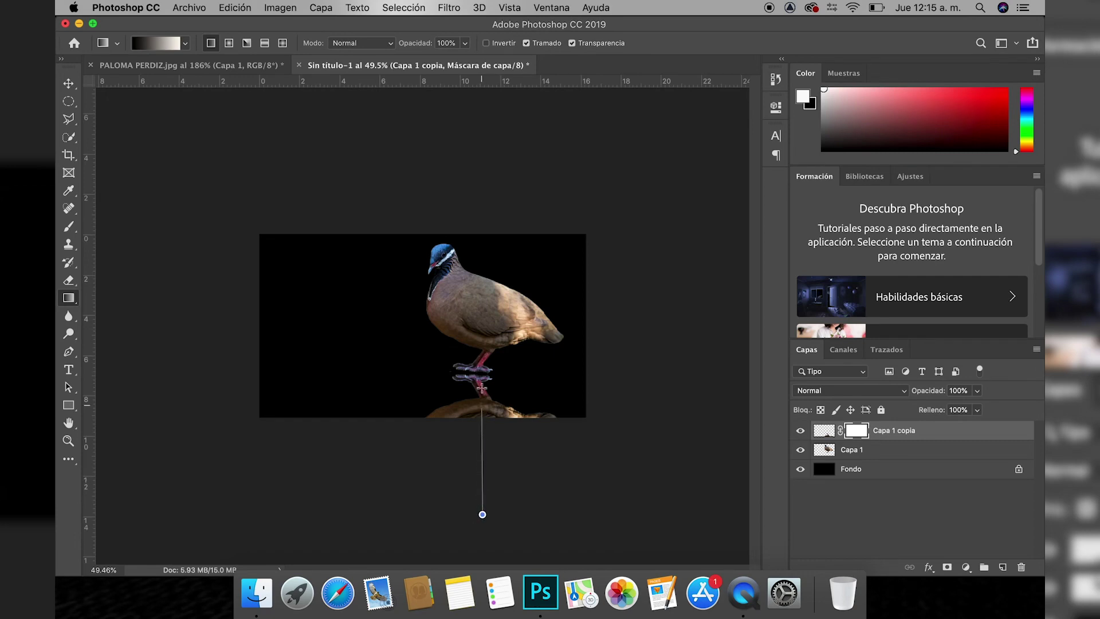
left_click_drag(481, 497, 484, 300)
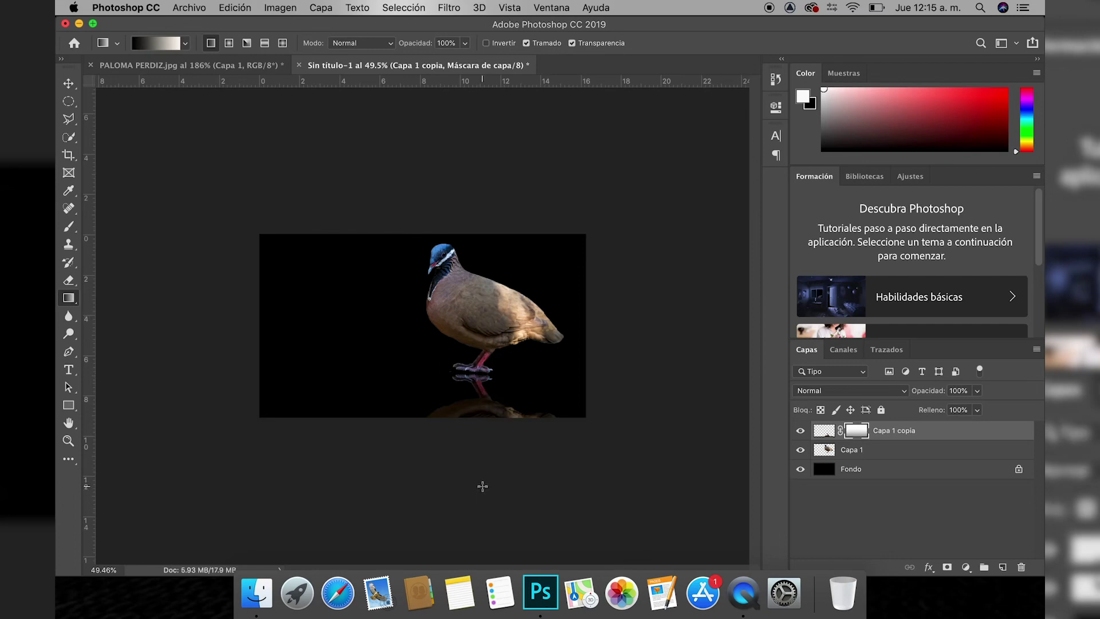
left_click_drag(482, 486, 482, 318)
left_click_drag(484, 499, 487, 289)
left_click_drag(486, 478, 491, 266)
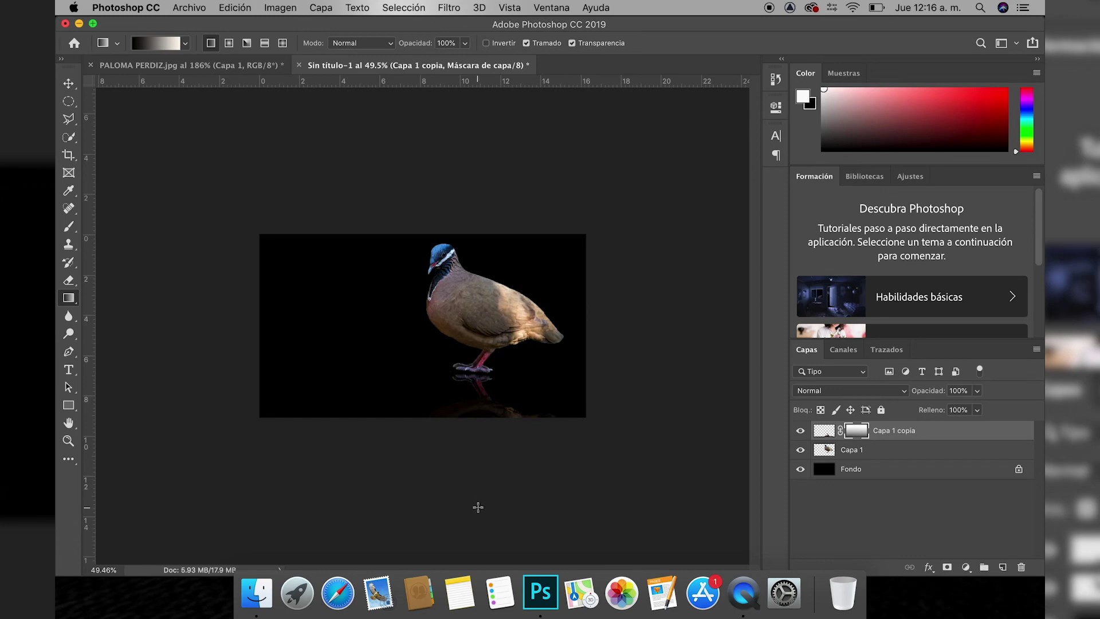
key("super+0")
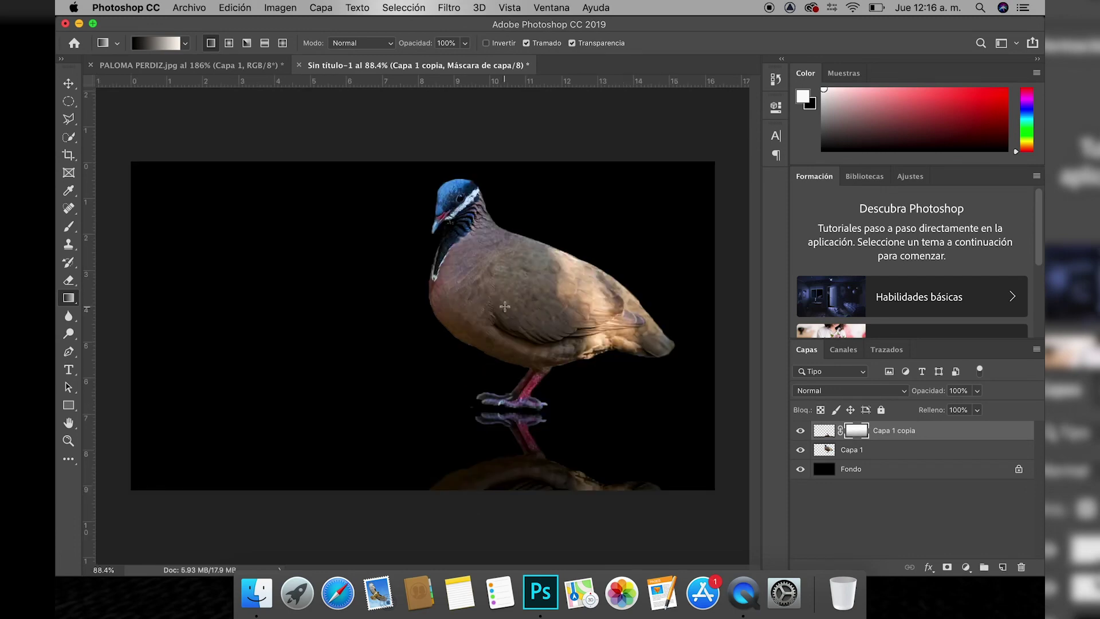
Add a Curves layer above Capa 1, moving the black point in and pulling the midpoint down
left_click(861, 451)
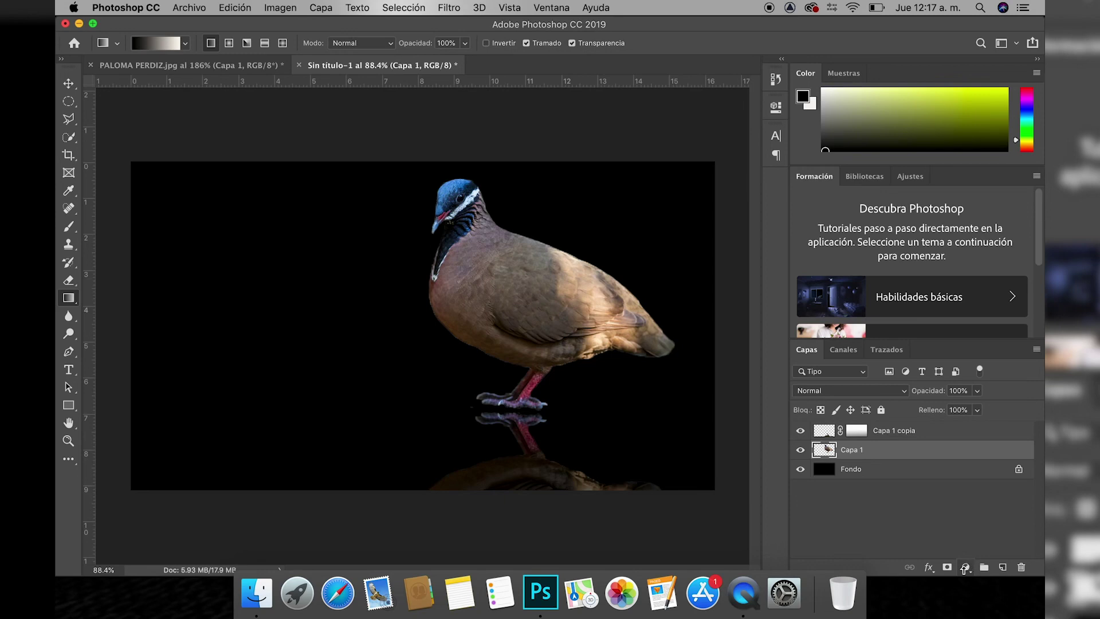
left_click(964, 567)
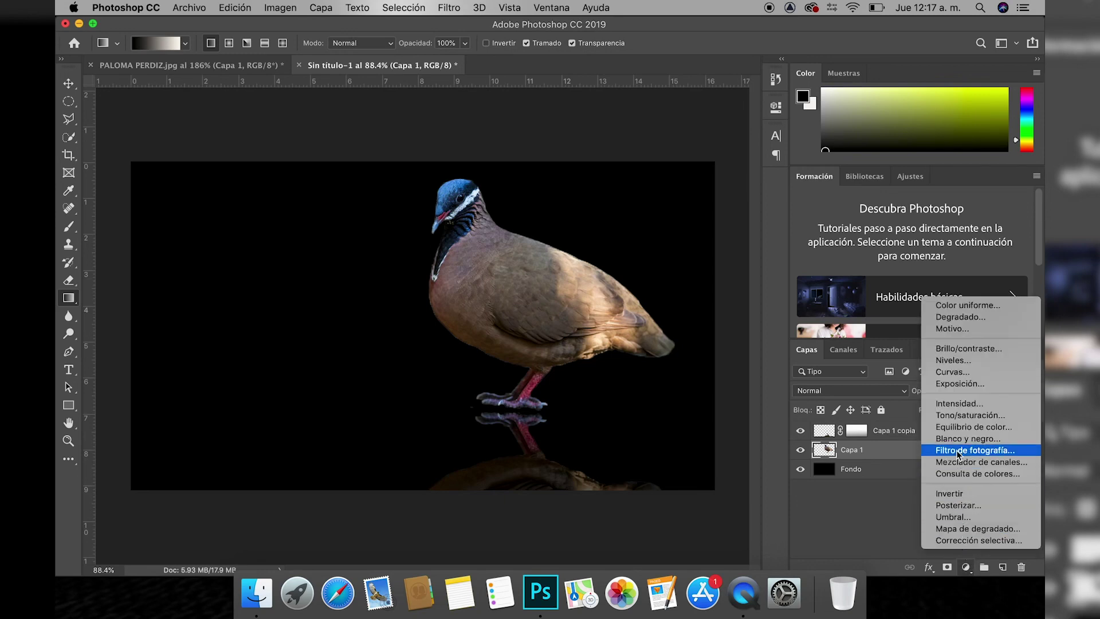
left_click(960, 373)
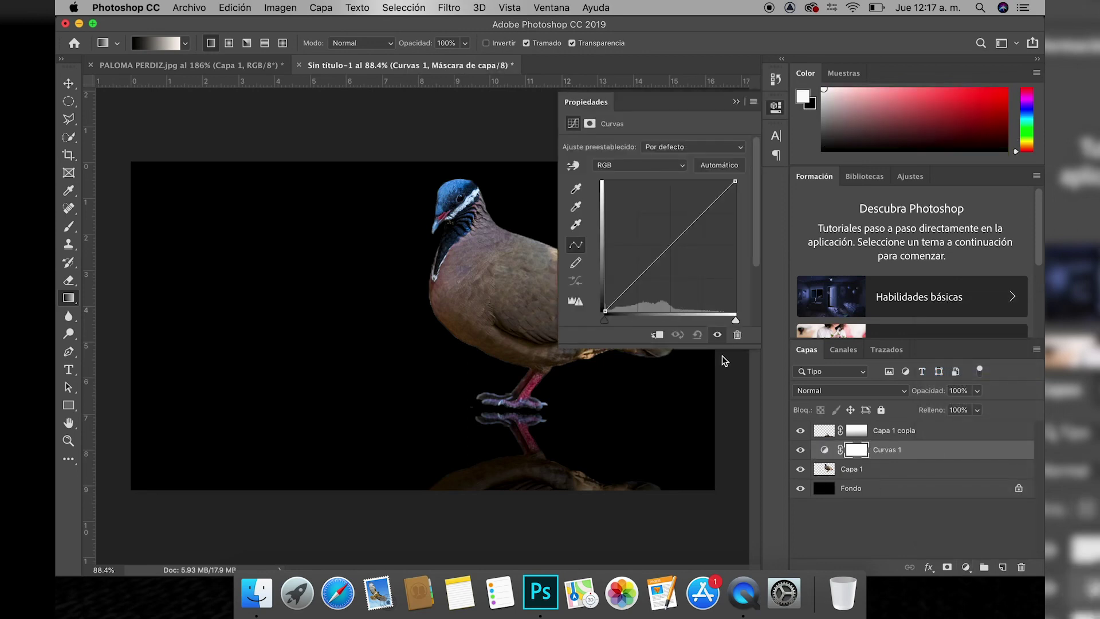
left_click_drag(605, 310, 618, 318)
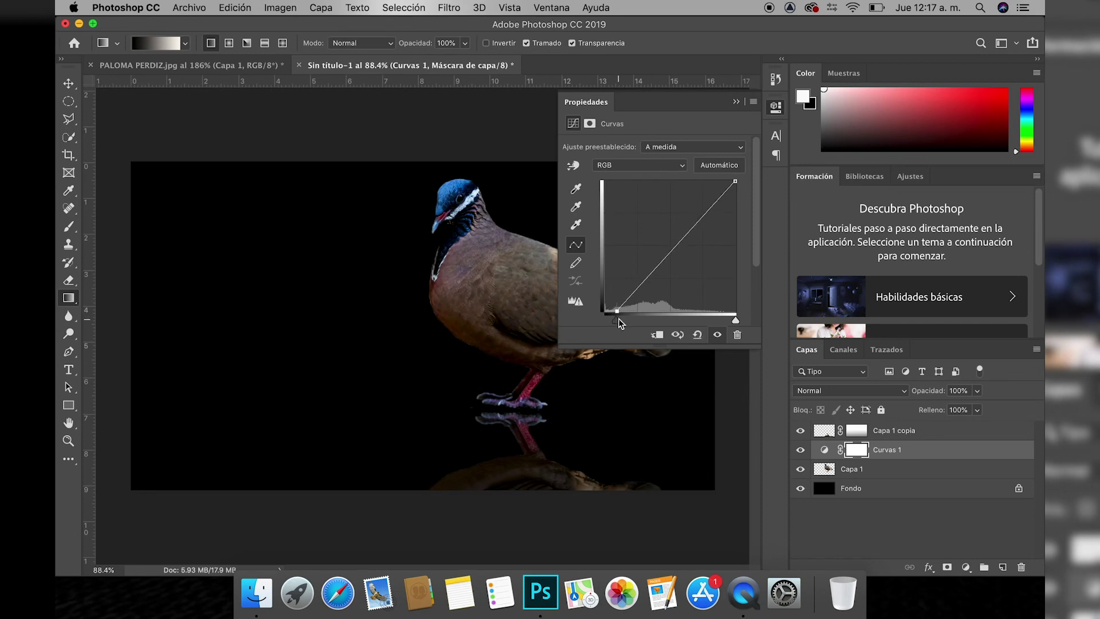
left_click(665, 260)
left_click_drag(665, 260, 670, 263)
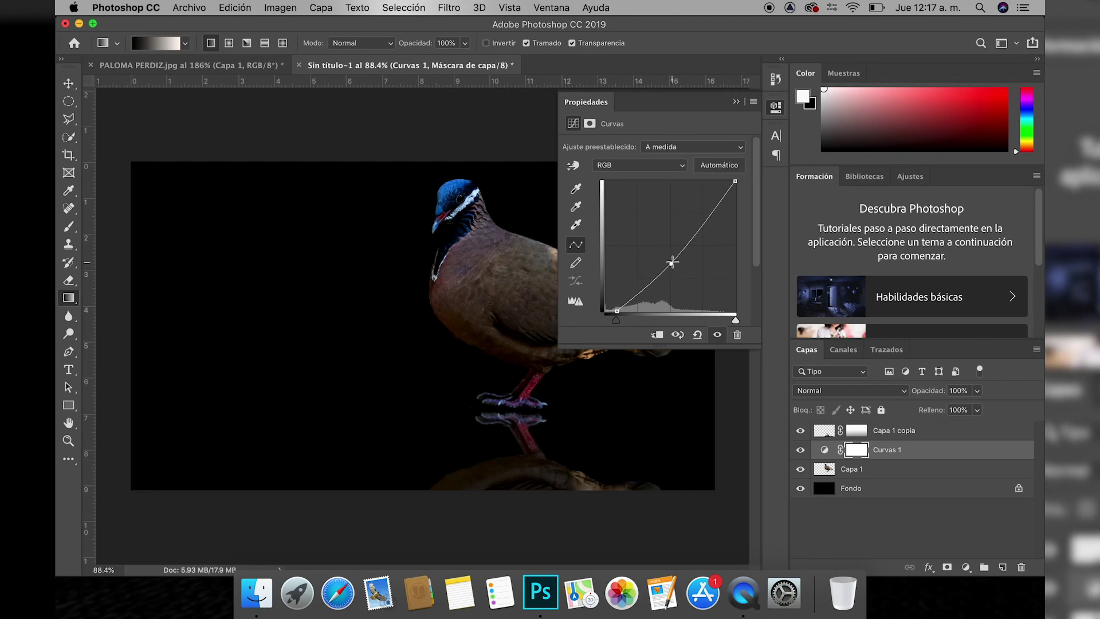
left_click(736, 102)
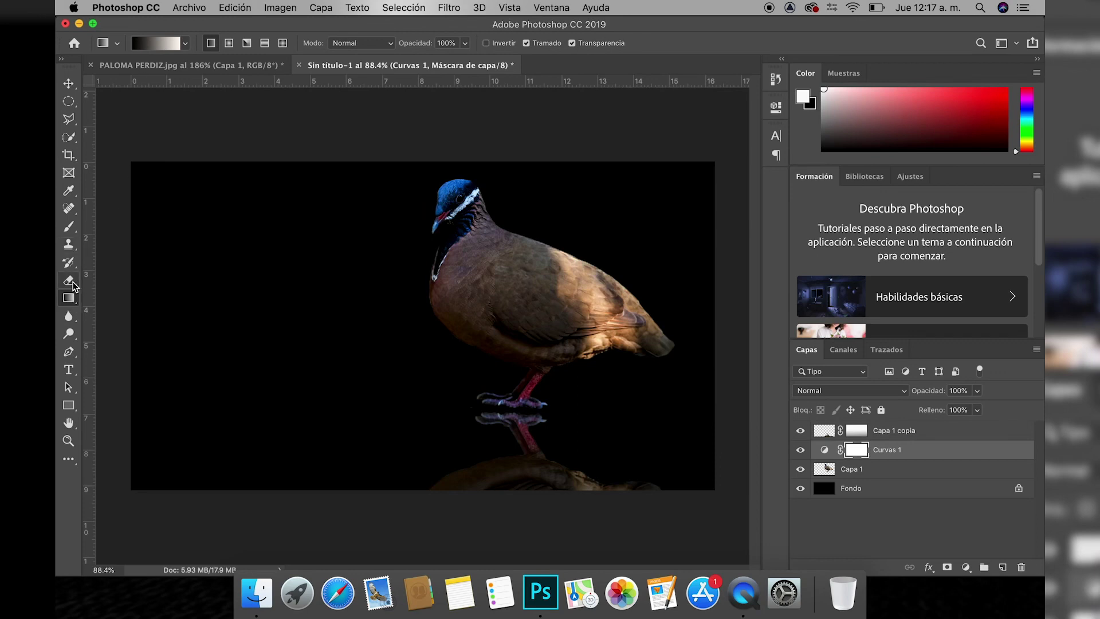
With a 309 px, 5% hardness eraser, softly erase the dove's tail tip on Capa 1
left_click(69, 281)
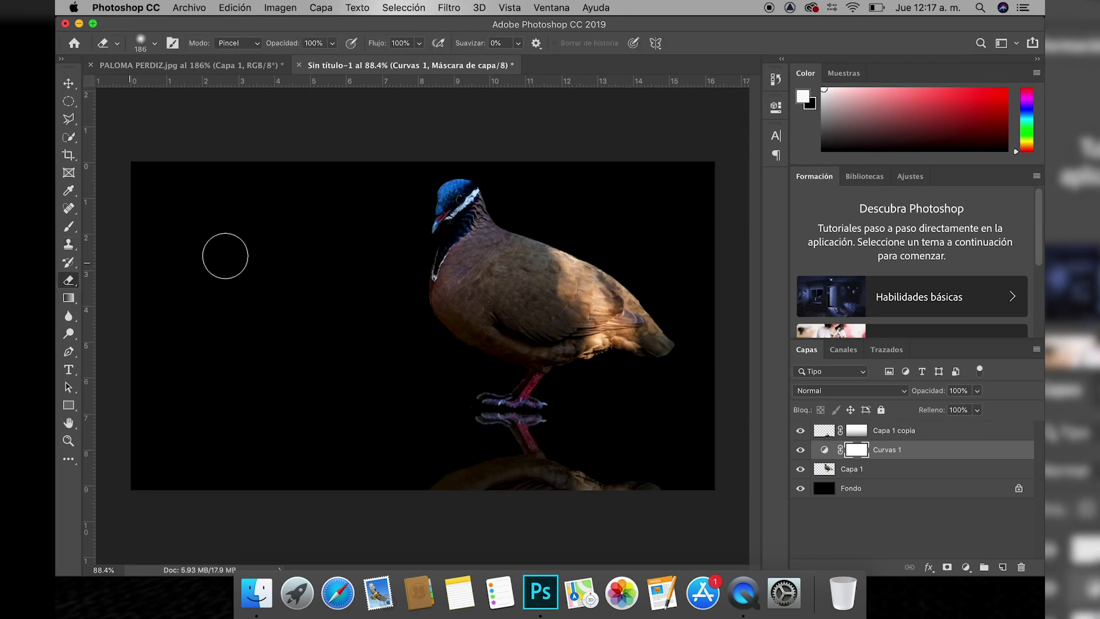
right_click(225, 255)
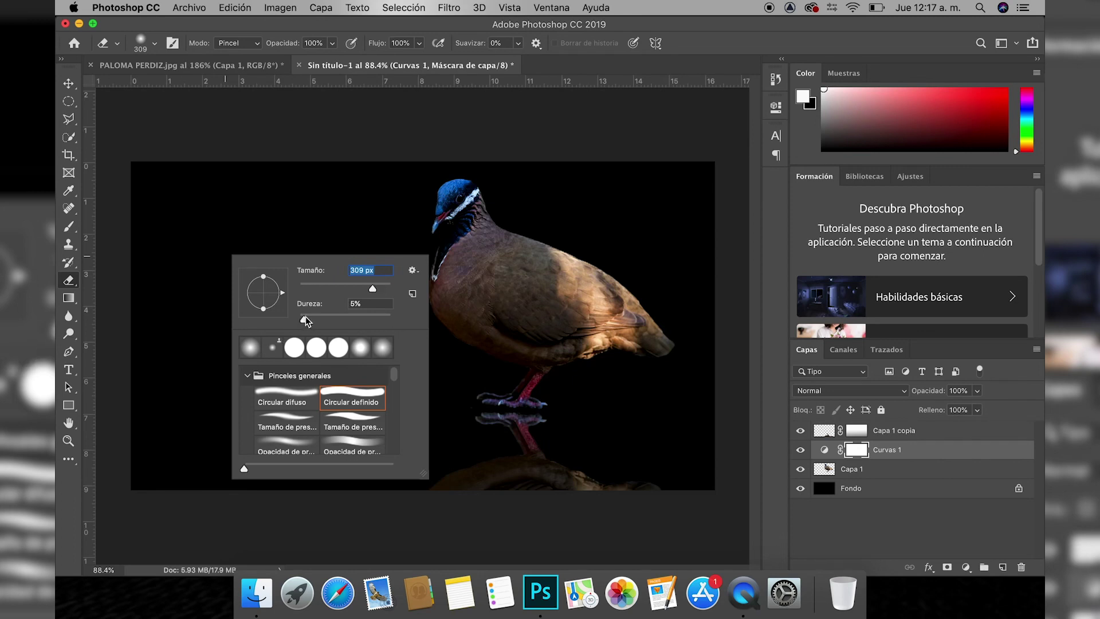
key("Return")
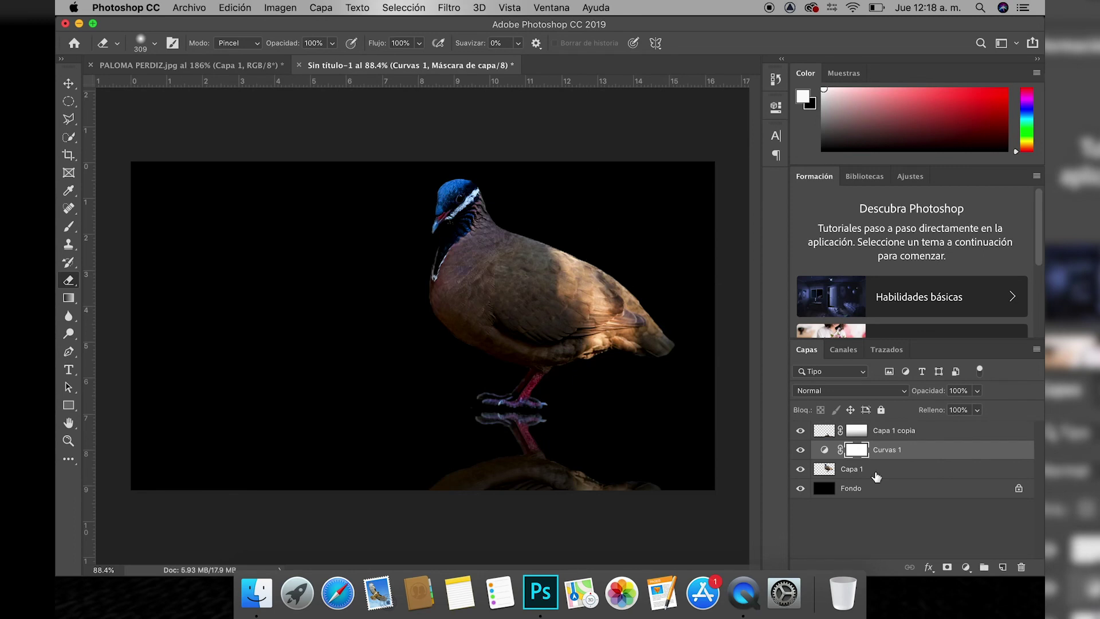
left_click(877, 476)
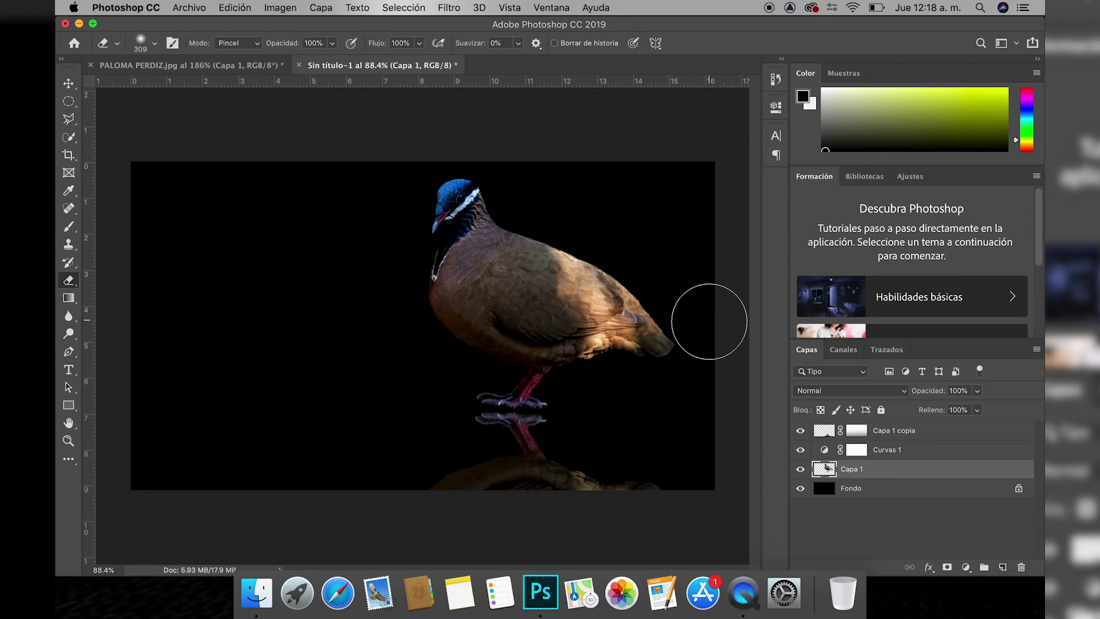
left_click_drag(709, 321, 706, 307)
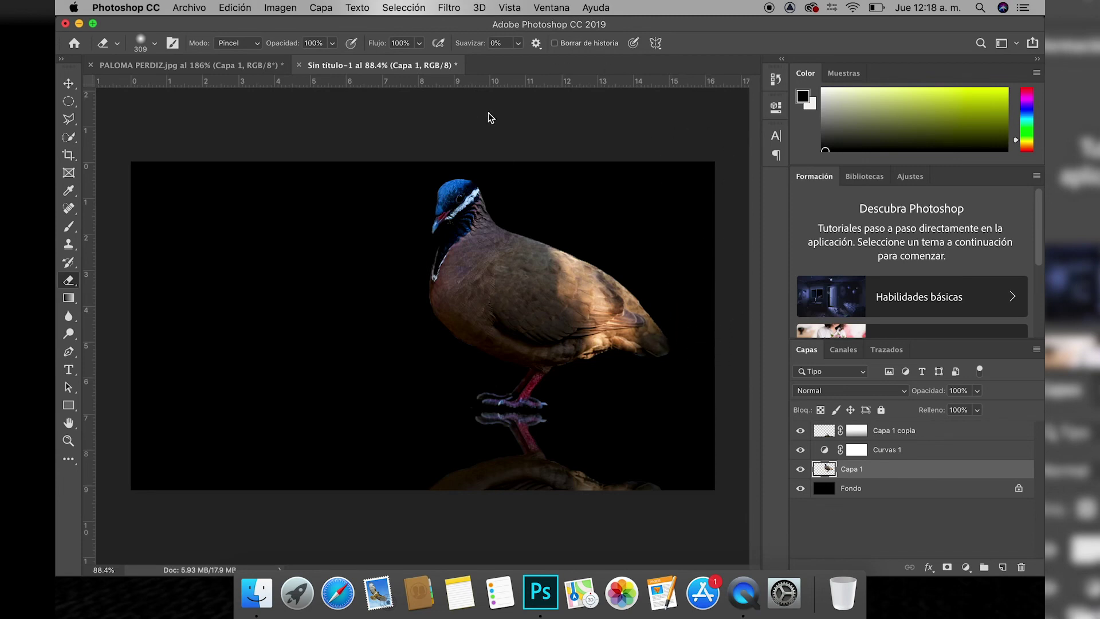
key("v")
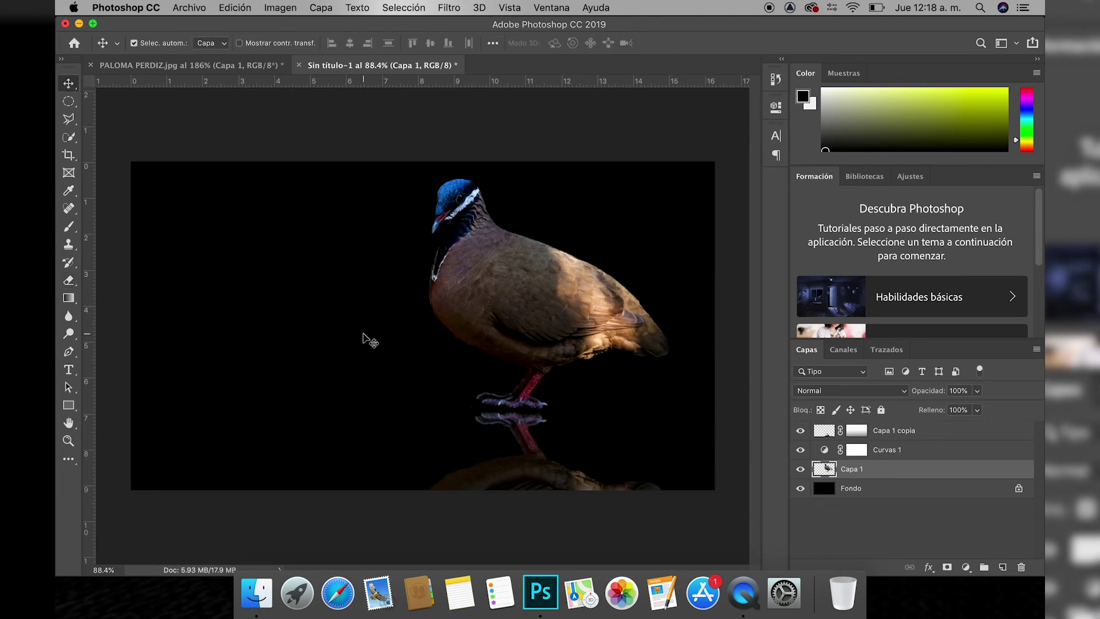